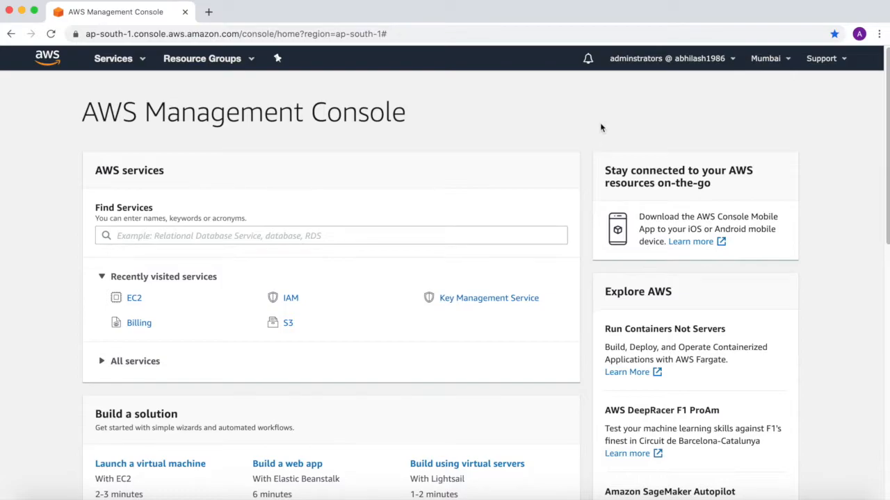
Step: Open the EC2 service and start launching a new instance
{"action": "left_click", "coordinate": [141, 60]}
{"action": "left_click", "coordinate": [191, 159]}
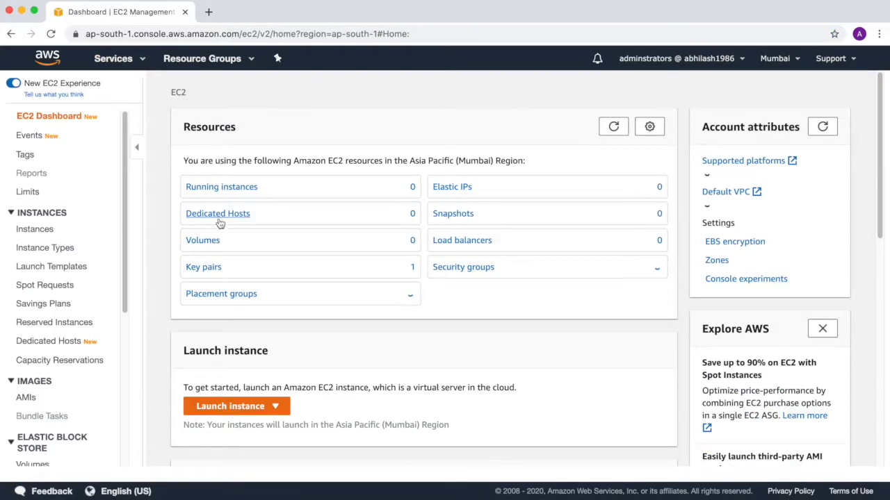
{"action": "left_click", "coordinate": [235, 414]}
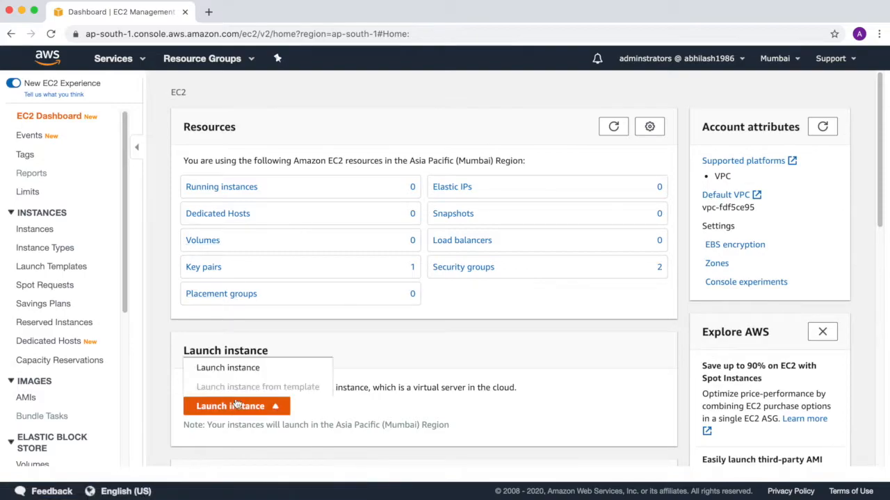
{"action": "left_click", "coordinate": [238, 368]}
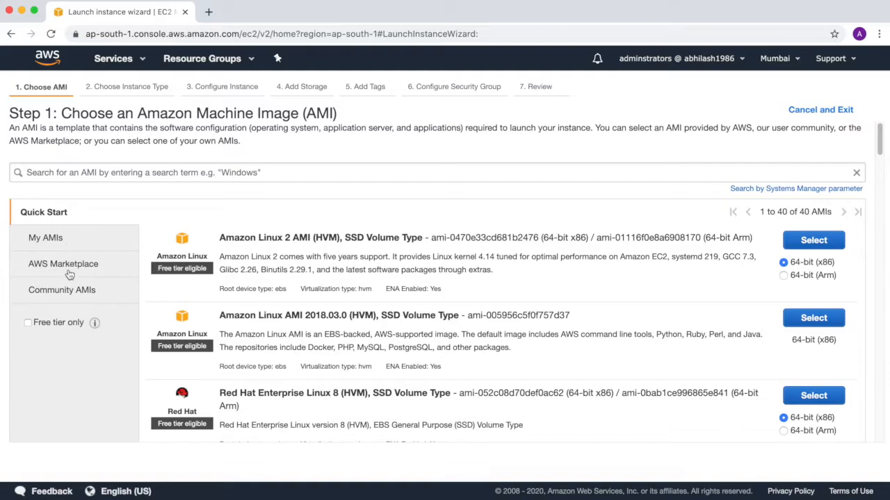
Step: Limit the AMIs to free tier only, search for windows, and select Microsoft Windows Server 2019 Base
{"action": "left_click", "coordinate": [28, 323]}
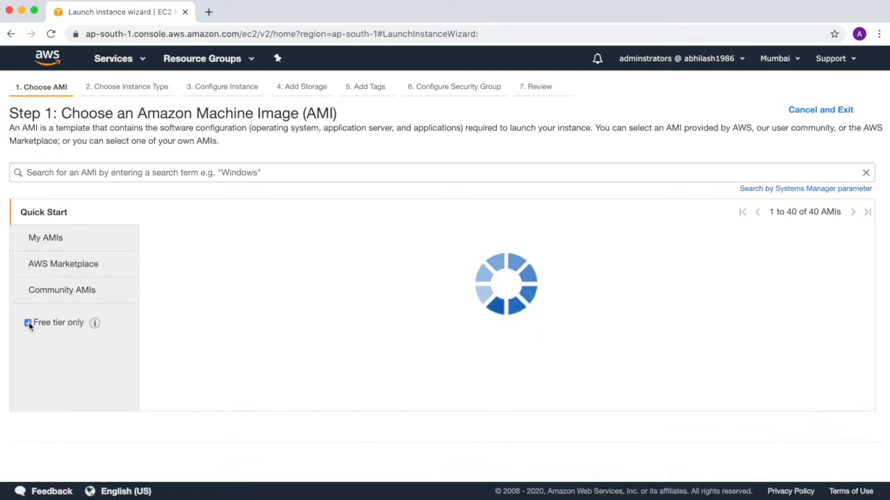
{"action": "left_click", "coordinate": [145, 175]}
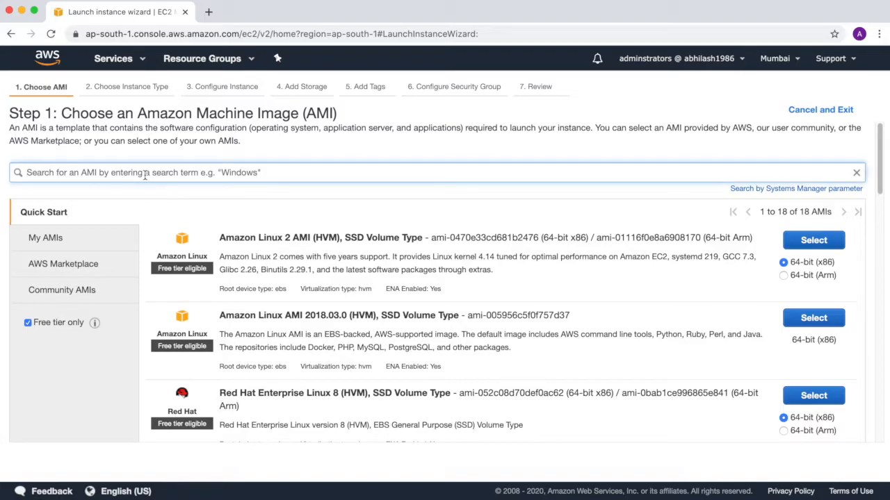
{"action": "type", "text": "windows"}
{"action": "key", "text": "Return"}
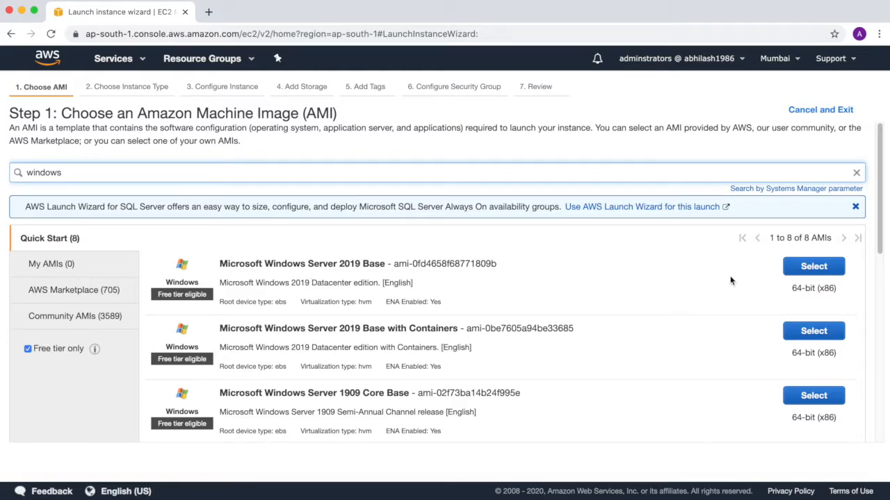
{"action": "left_click", "coordinate": [793, 272]}
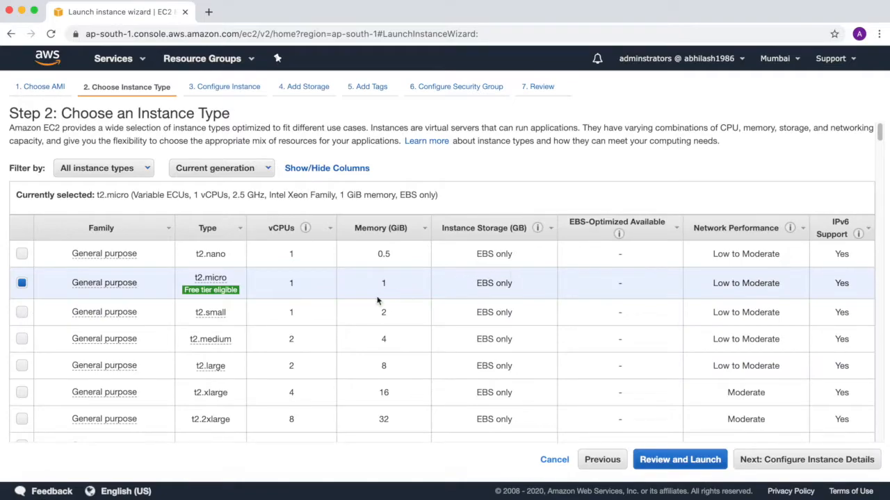
Step: Look through the available instance types, keep t2.micro, and continue to the instance details
{"action": "left_click_drag", "start_coordinate": [879, 135], "coordinate": [888, 346]}
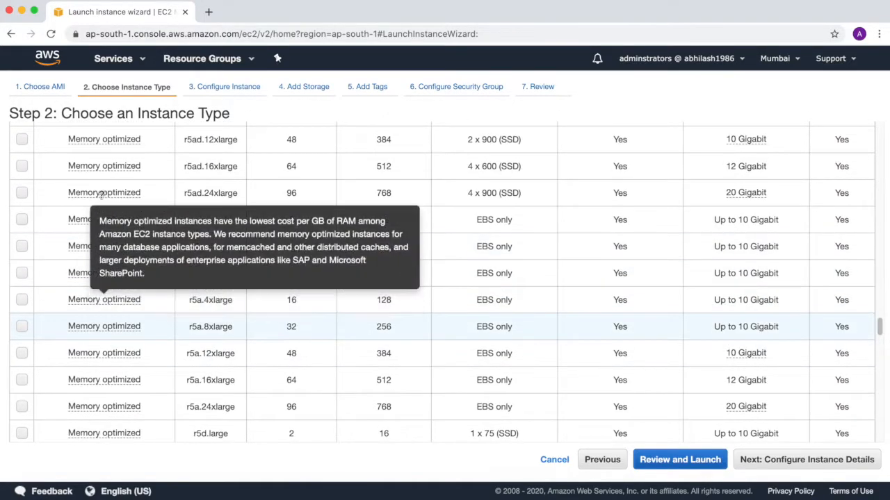
{"action": "left_click_drag", "start_coordinate": [878, 326], "coordinate": [878, 132]}
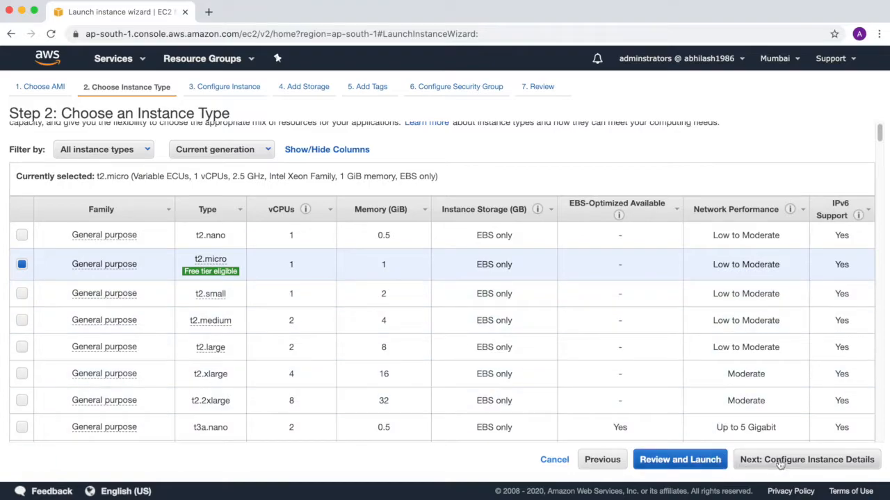
{"action": "left_click", "coordinate": [806, 459]}
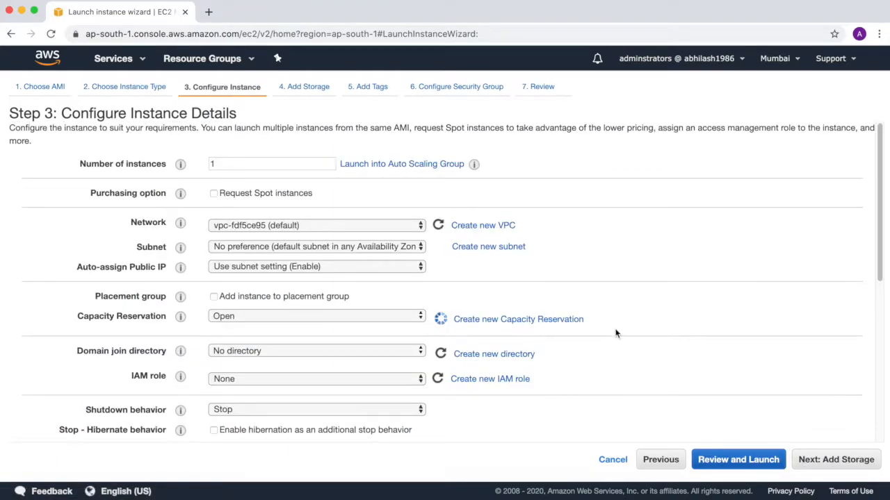
Step: Enable protection against accidental termination for the instance and check its explanation
{"action": "scroll", "coordinate": [614, 332], "scroll_direction": "down", "scroll_amount": 1}
{"action": "scroll", "coordinate": [615, 334], "scroll_direction": "down", "scroll_amount": 1}
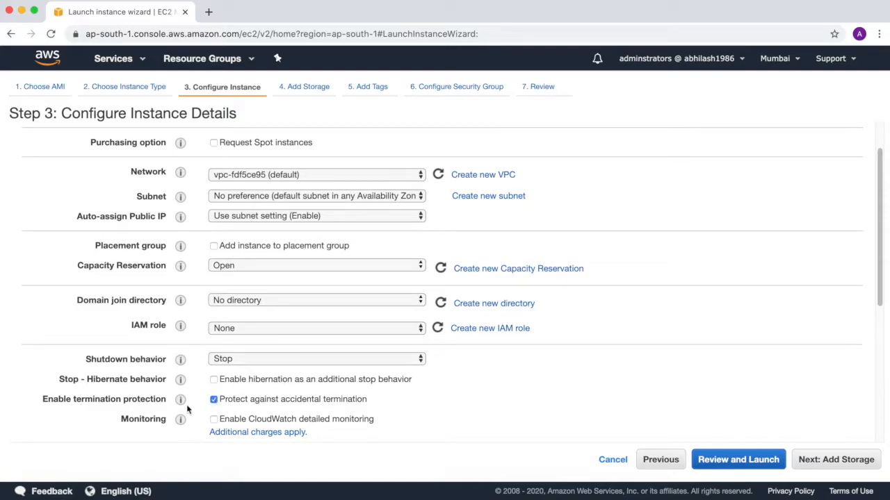
{"action": "mouse_move", "coordinate": [180, 399]}
{"action": "scroll", "coordinate": [462, 414], "scroll_direction": "down", "scroll_amount": 2}
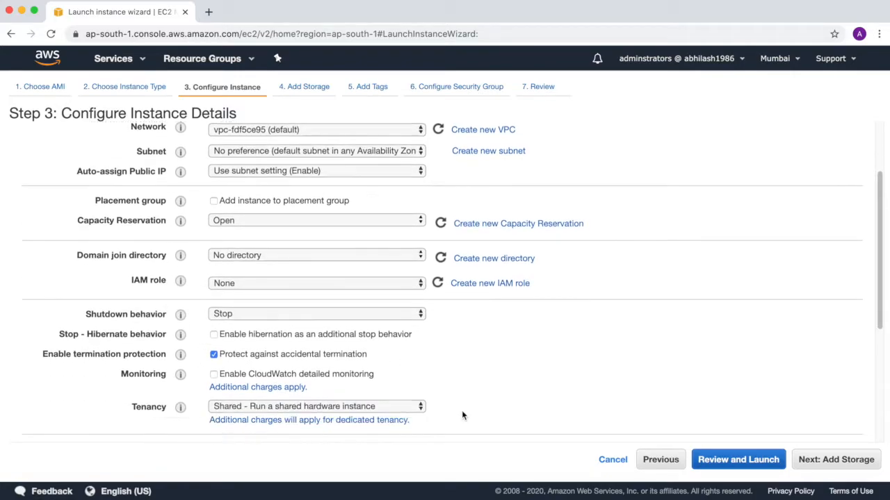
Step: Check the tenancy choices, keep Shared, and turn off protection against accidental termination
{"action": "scroll", "coordinate": [462, 415], "scroll_direction": "down", "scroll_amount": 2}
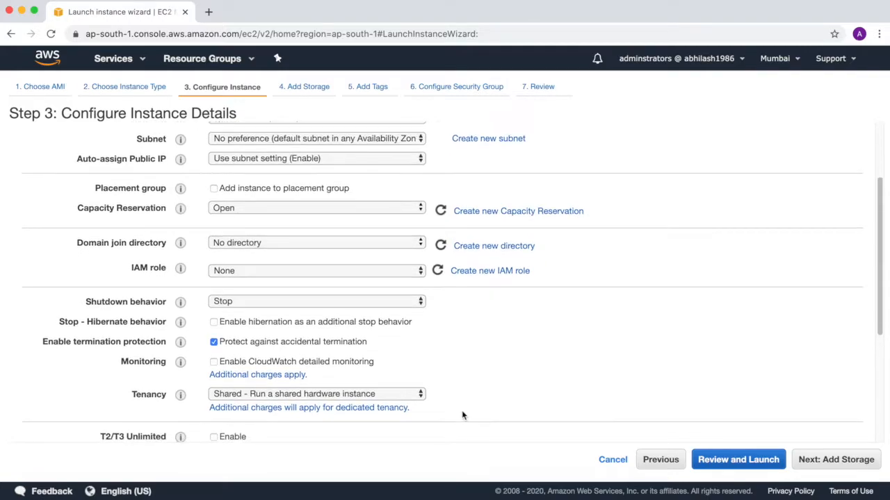
{"action": "scroll", "coordinate": [462, 415], "scroll_direction": "down", "scroll_amount": 1}
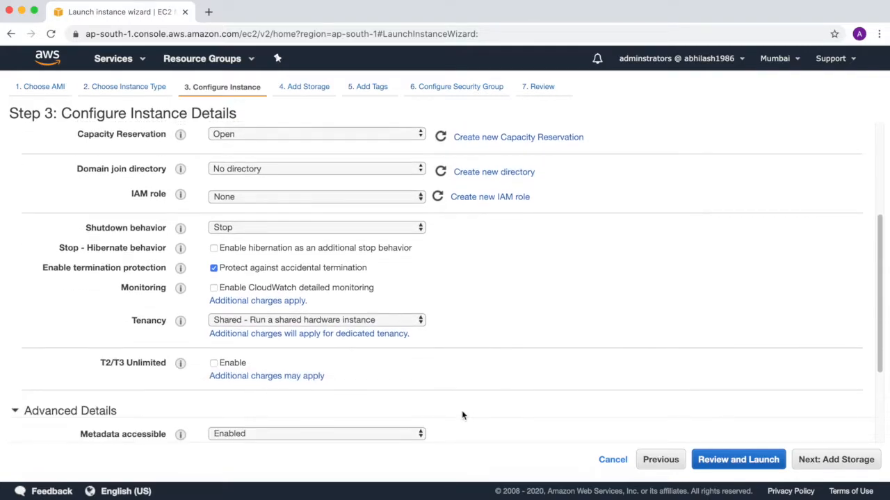
{"action": "left_click", "coordinate": [421, 320]}
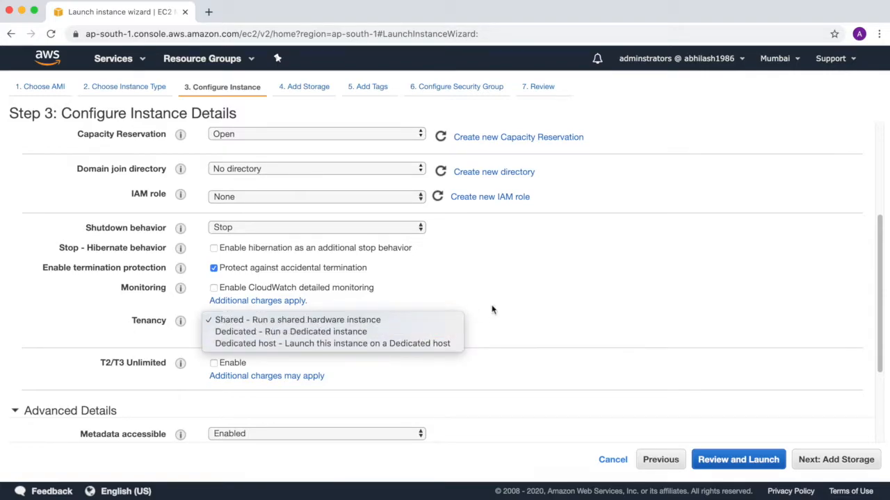
{"action": "left_click", "coordinate": [511, 301]}
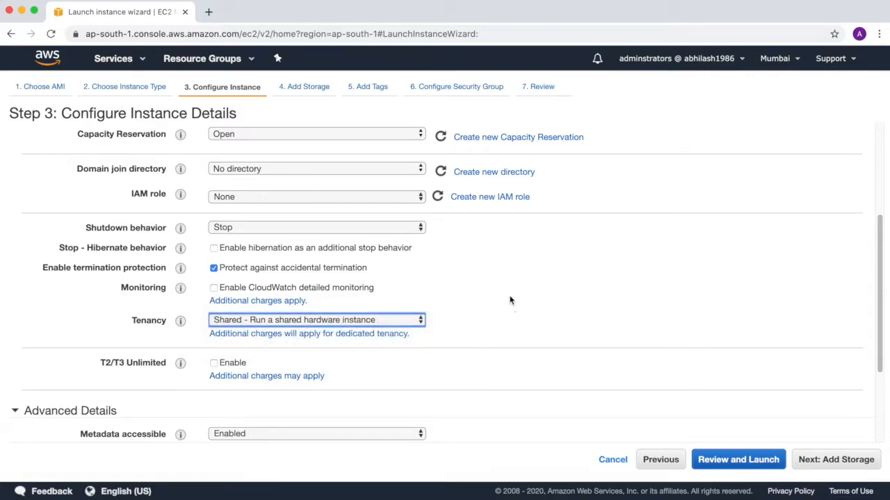
{"action": "left_click", "coordinate": [213, 289]}
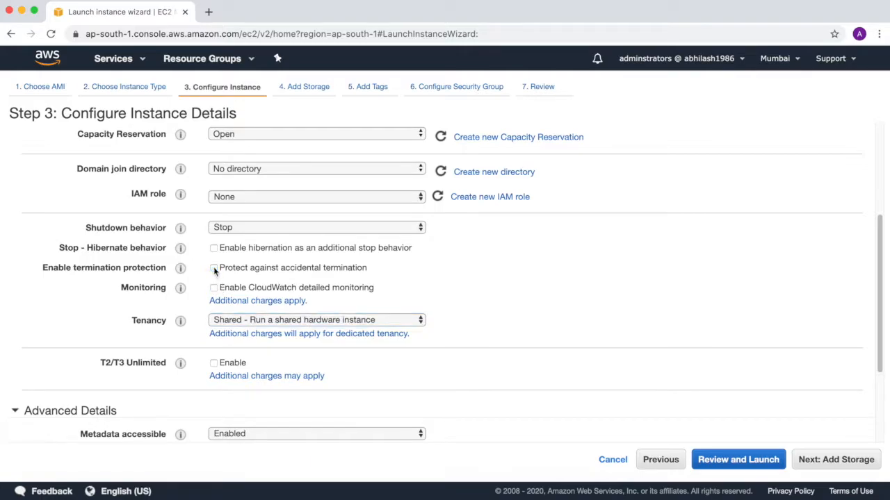
Step: Try the file option for user data in the advanced details and switch back to text
{"action": "scroll", "coordinate": [554, 333], "scroll_direction": "down", "scroll_amount": 2}
{"action": "left_click", "coordinate": [344, 385]}
{"action": "left_click", "coordinate": [250, 363]}
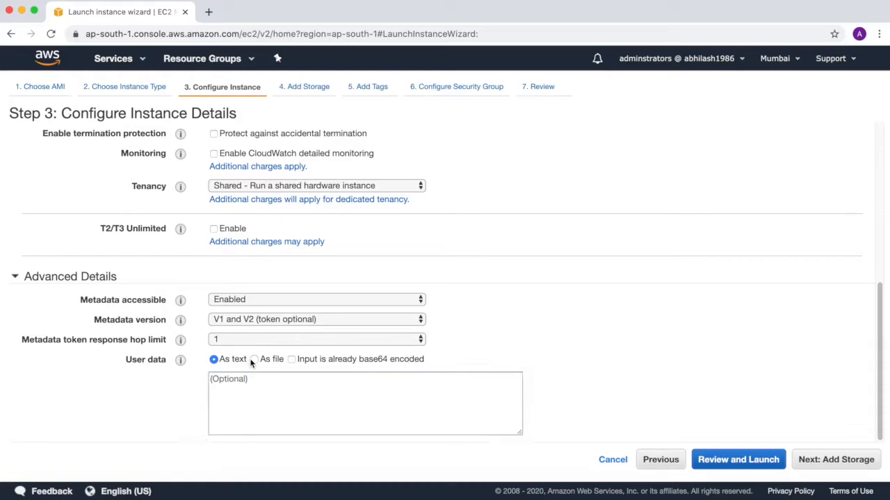
{"action": "left_click", "coordinate": [256, 360]}
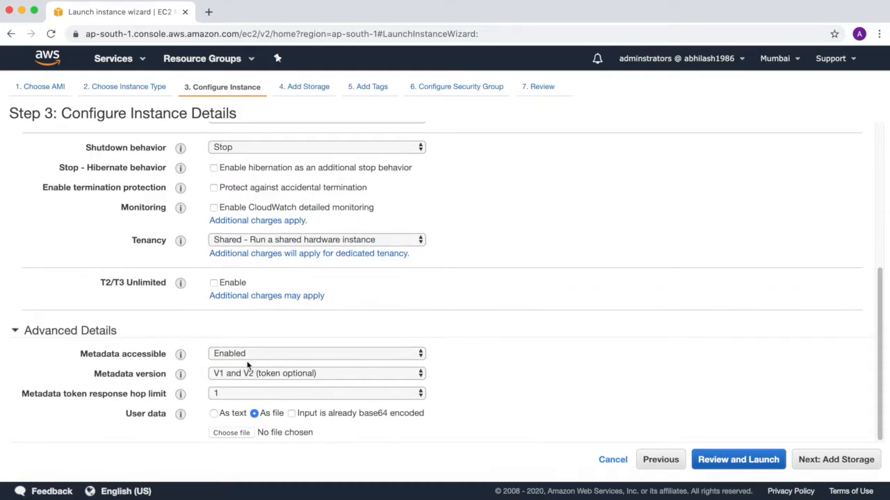
{"action": "left_click", "coordinate": [213, 413]}
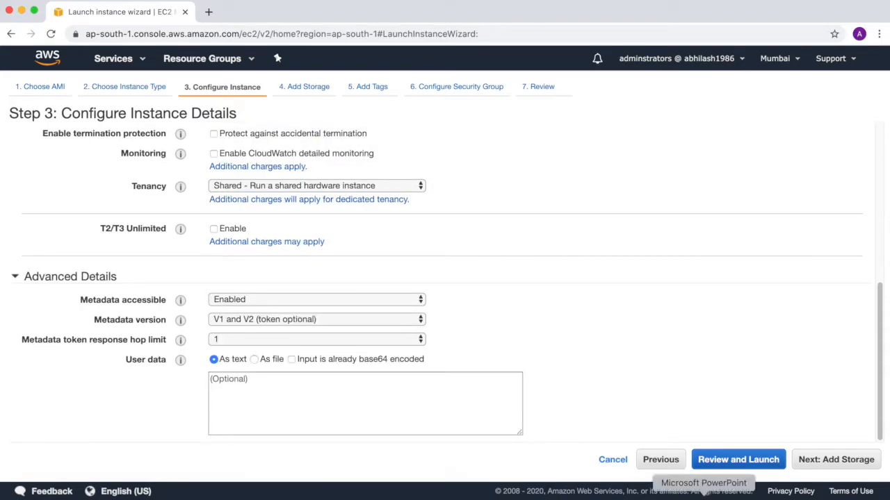
Step: Copy the script block with md c:\TogetherWithAbhi from the ec2 notes file into the instance's user data and continue to storage
{"action": "left_click", "coordinate": [675, 493]}
{"action": "left_click_drag", "start_coordinate": [98, 197], "coordinate": [22, 177]}
{"action": "key", "text": "super+c"}
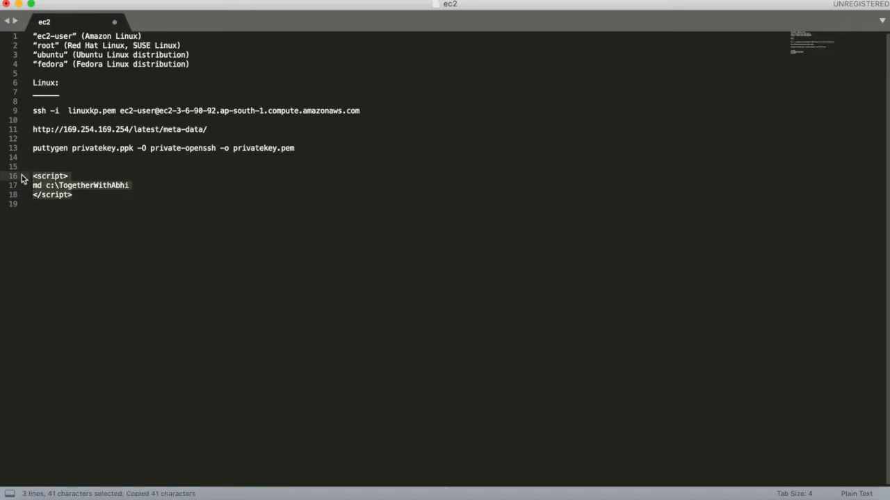
{"action": "key", "text": "super+Tab"}
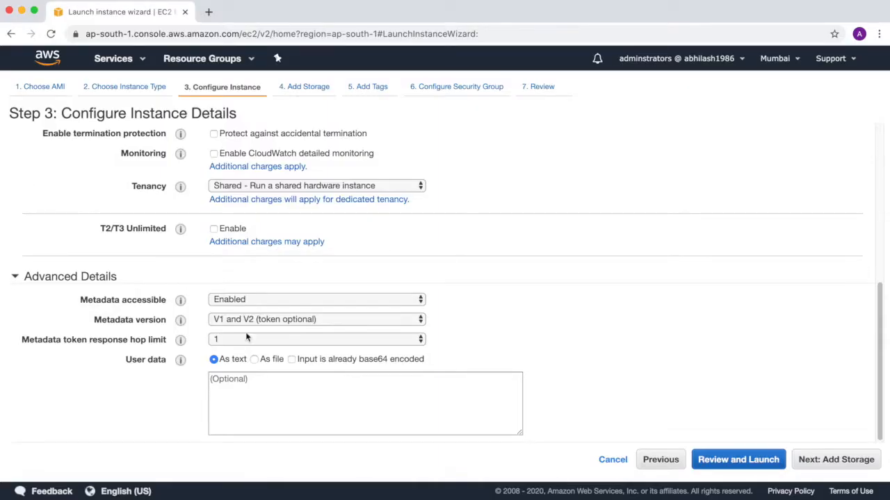
{"action": "left_click", "coordinate": [257, 389]}
{"action": "key", "text": "super+v"}
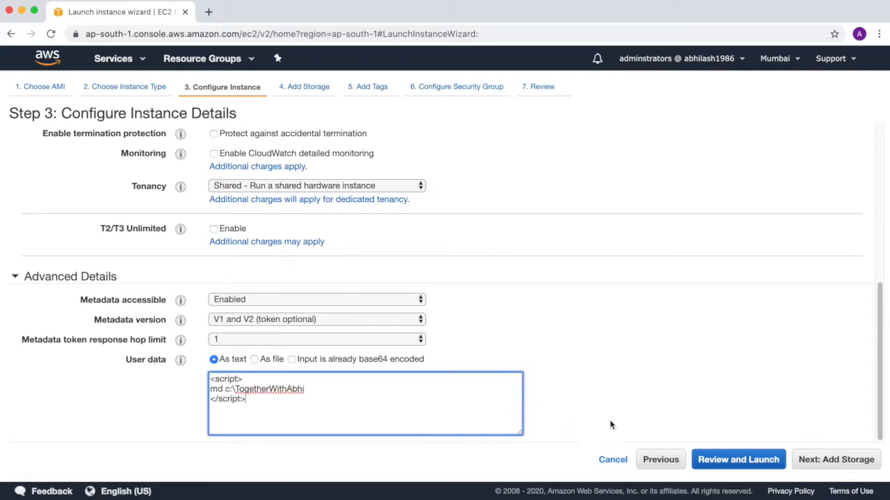
{"action": "left_click", "coordinate": [815, 462]}
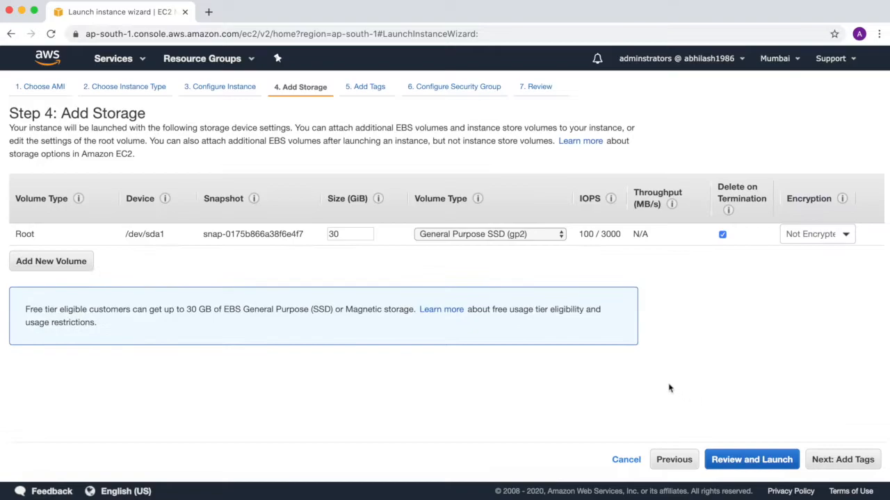
Step: Check the root volume type choices, keep General Purpose SSD (gp2), and continue to the tags
{"action": "left_click", "coordinate": [560, 234]}
{"action": "left_click", "coordinate": [560, 234]}
{"action": "left_click", "coordinate": [615, 280]}
{"action": "left_click", "coordinate": [829, 467]}
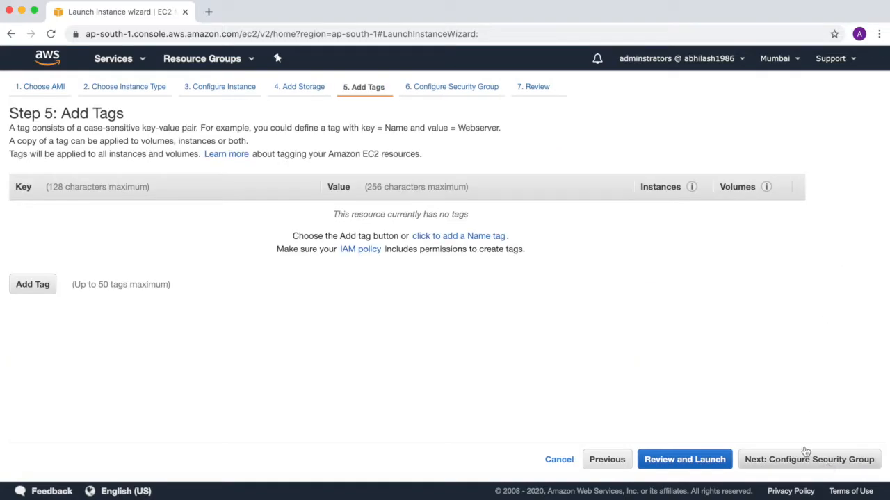
Step: Add a Name tag with the value TogetherWithAbhiWindows and continue to the security group settings
{"action": "left_click", "coordinate": [479, 238]}
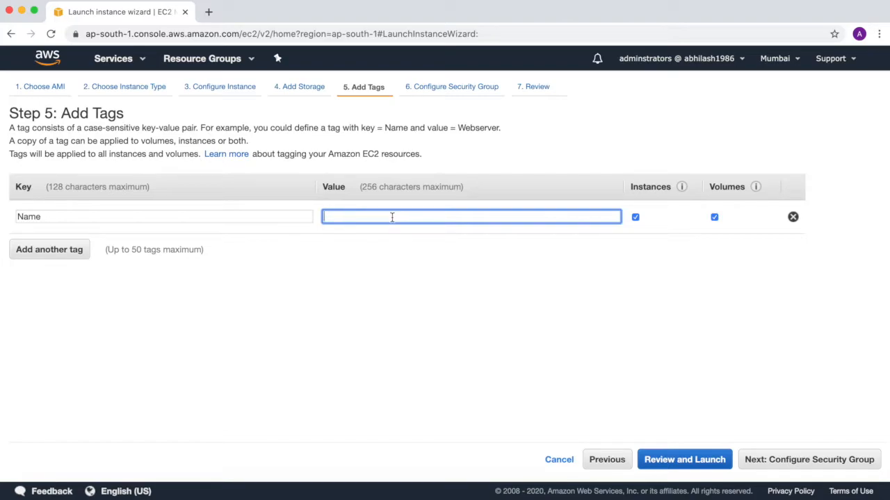
{"action": "type", "text": "Toget"}
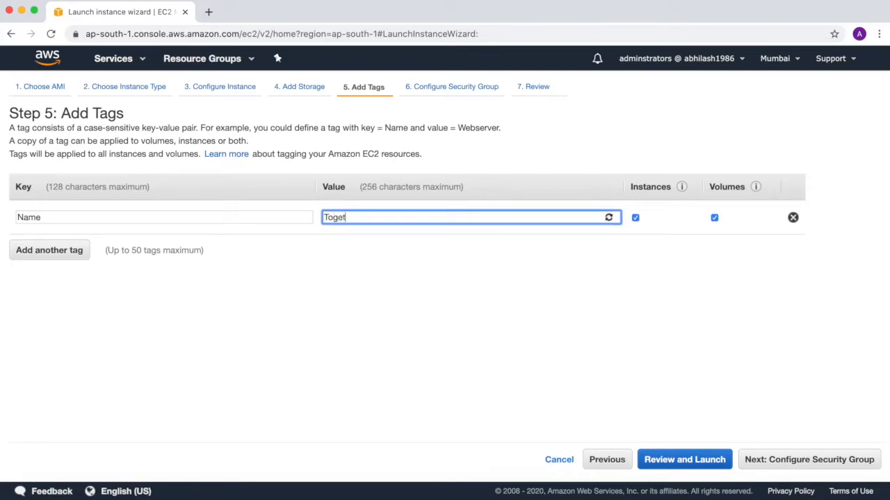
{"action": "type", "text": "herWithAbhiWindows"}
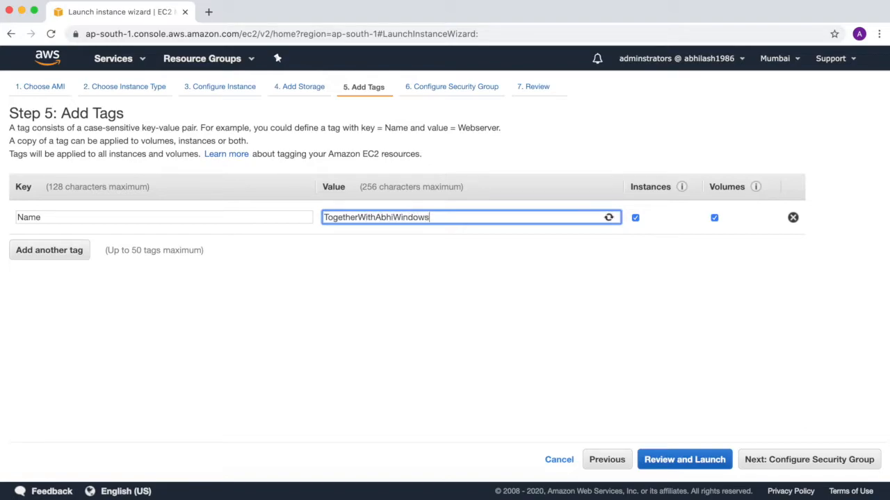
{"action": "left_click", "coordinate": [793, 460]}
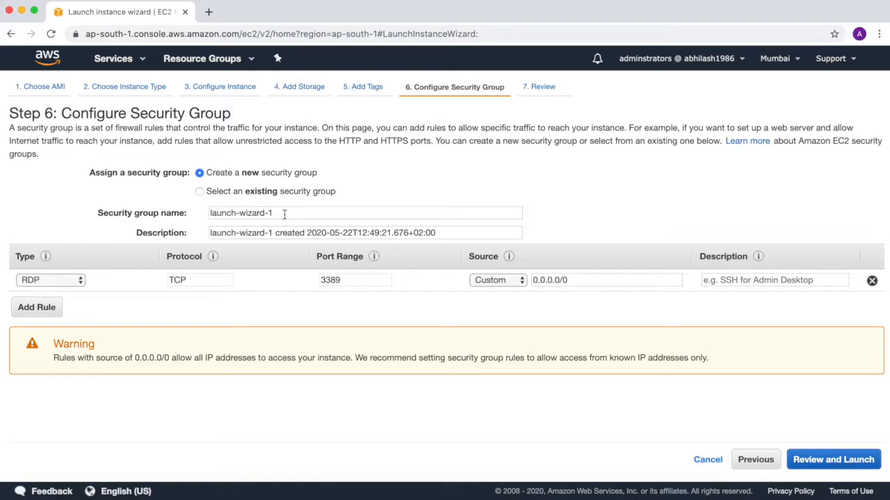
Step: Examine the inbound rules of the existing linux-sg security group and return to creating a new group
{"action": "left_click", "coordinate": [200, 192]}
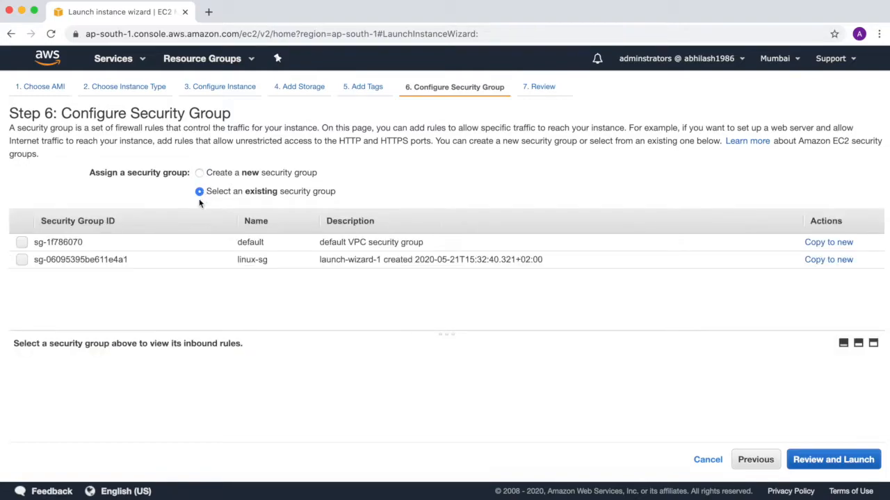
{"action": "left_click", "coordinate": [21, 260]}
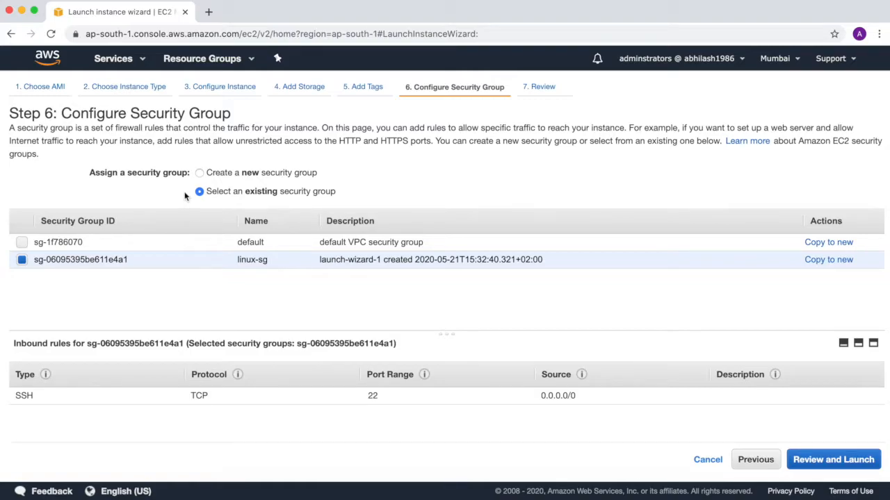
{"action": "left_click", "coordinate": [199, 173]}
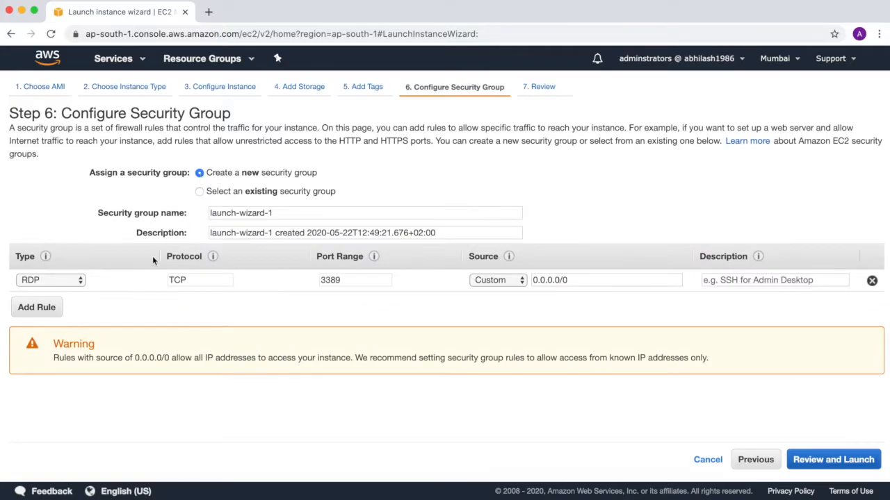
Step: Name the new security group windowssg, keep the RDP rule open to 0.0.0.0/0, and proceed to the launch review
{"action": "left_click", "coordinate": [288, 211]}
{"action": "left_click_drag", "start_coordinate": [287, 211], "coordinate": [172, 210]}
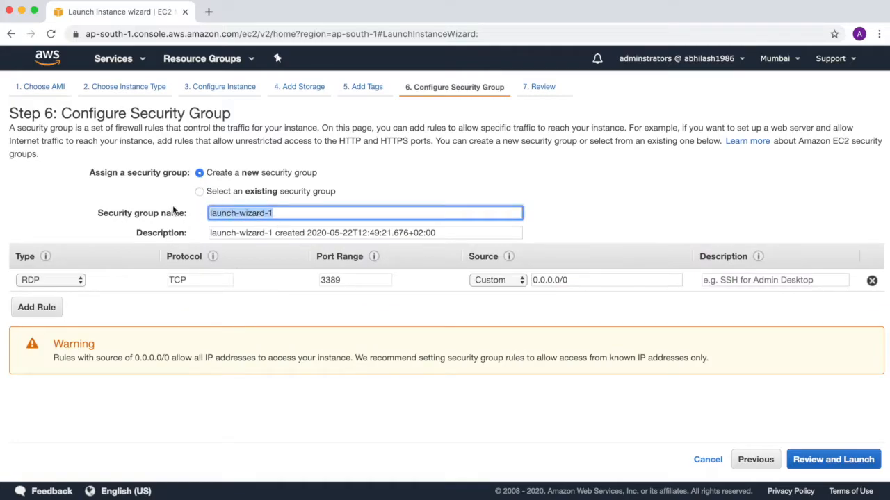
{"action": "type", "text": "windowssg"}
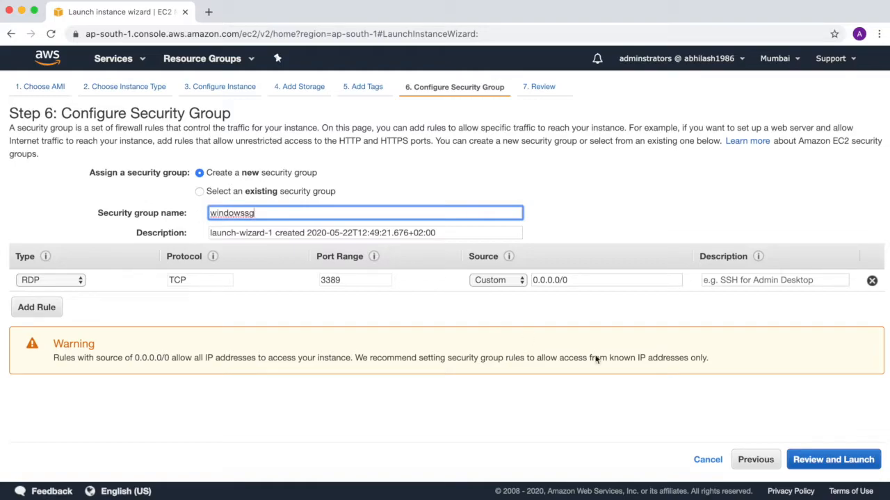
{"action": "left_click", "coordinate": [615, 280]}
{"action": "left_click", "coordinate": [827, 459]}
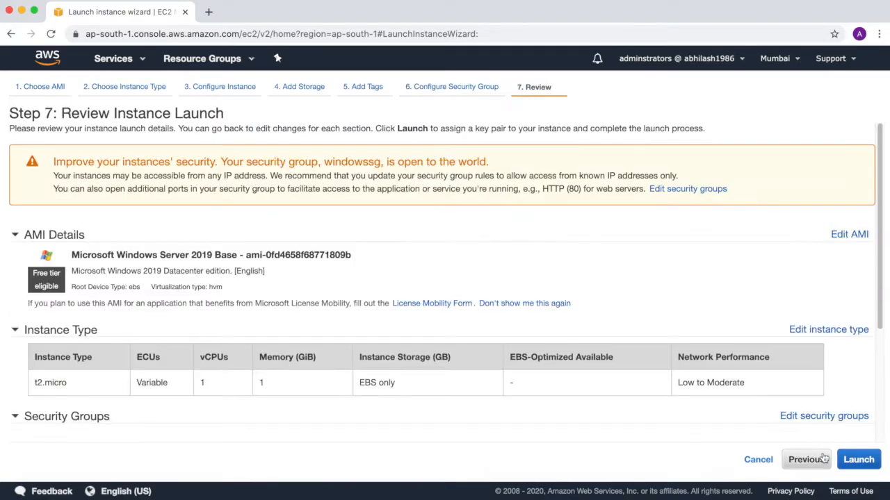
Step: Review the security warning, AMI, instance type and security group on the launch summary, and proceed to the key pair selection
{"action": "left_click_drag", "start_coordinate": [200, 167], "coordinate": [489, 164]}
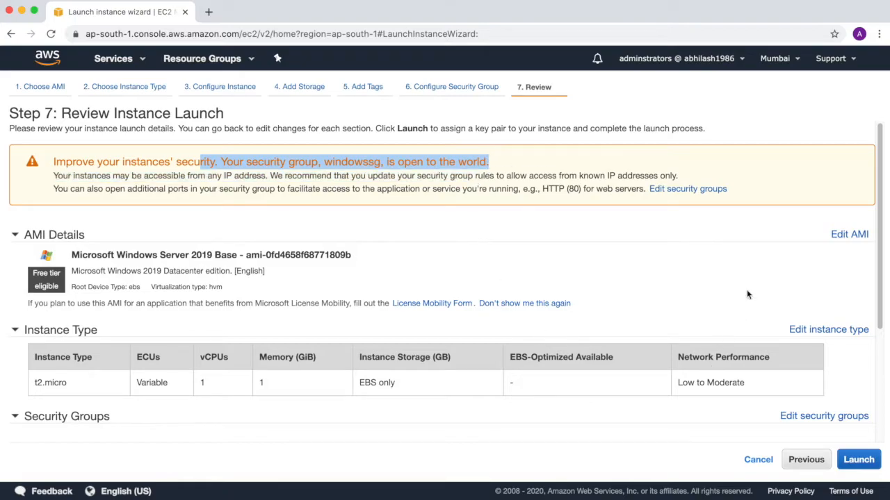
{"action": "left_click", "coordinate": [761, 275]}
{"action": "scroll", "coordinate": [786, 316], "scroll_direction": "down", "scroll_amount": 3}
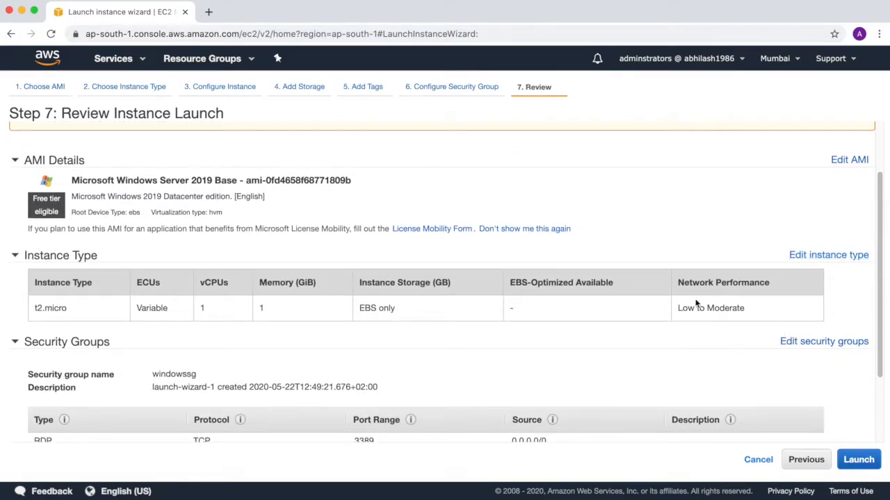
{"action": "scroll", "coordinate": [737, 357], "scroll_direction": "down", "scroll_amount": 3}
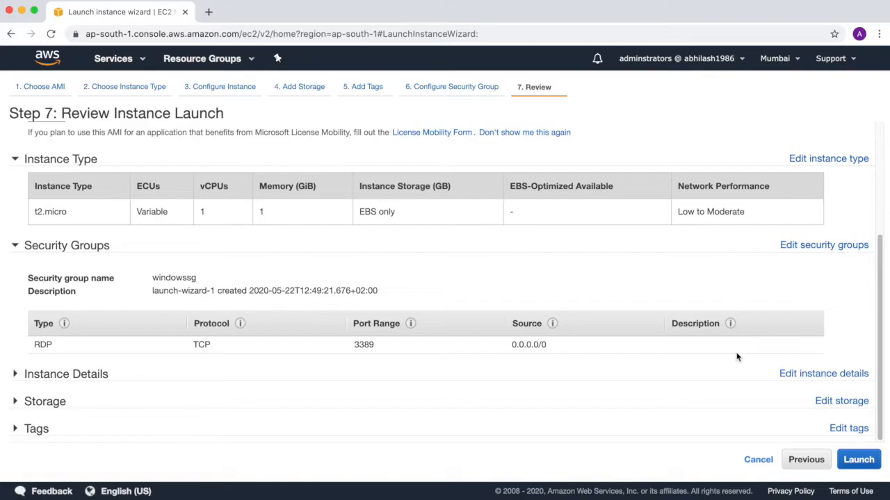
{"action": "left_click", "coordinate": [866, 464]}
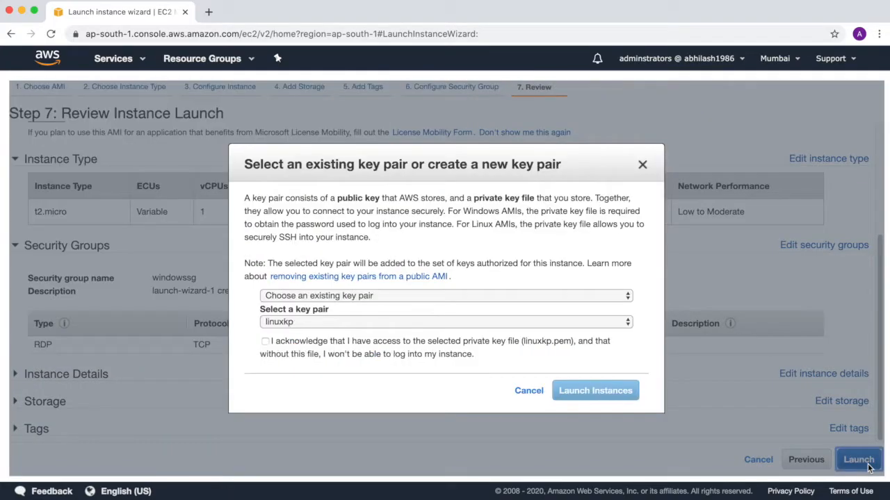
Step: Choose to create a new key pair named windowskp and download its private key file
{"action": "left_click", "coordinate": [628, 298]}
{"action": "left_click", "coordinate": [628, 298]}
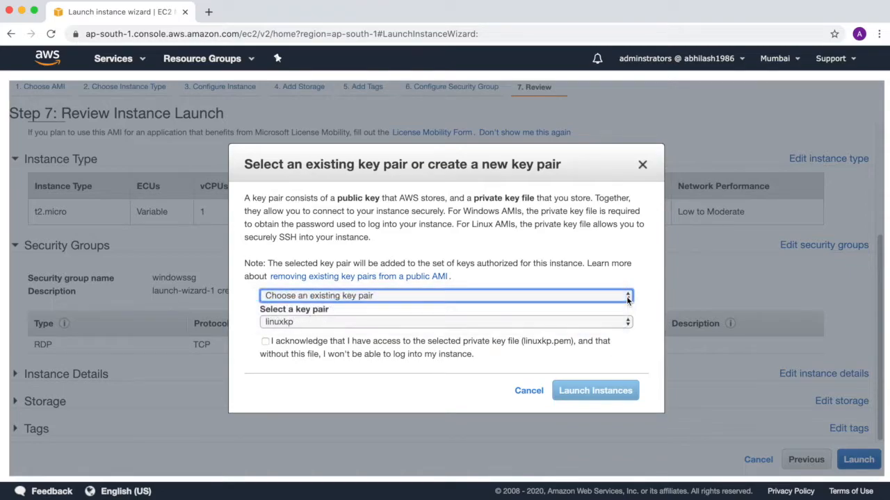
{"action": "left_click", "coordinate": [595, 323]}
{"action": "left_click", "coordinate": [596, 323]}
{"action": "left_click", "coordinate": [627, 297]}
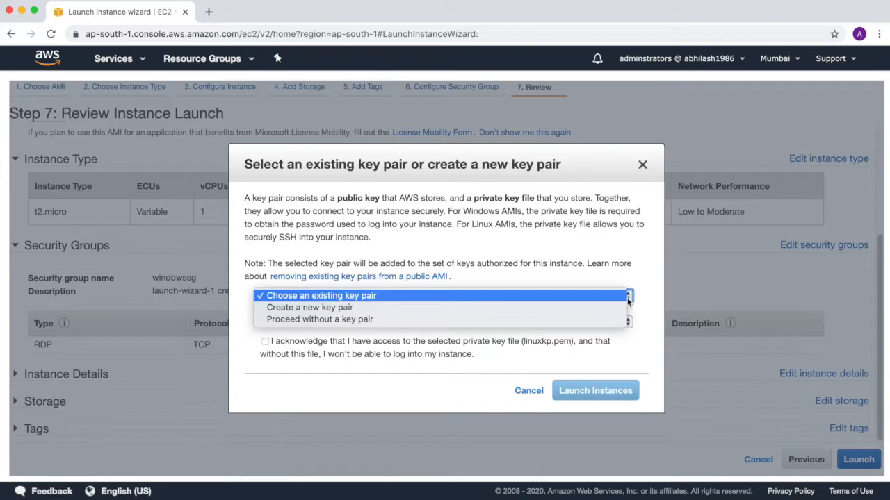
{"action": "left_click", "coordinate": [616, 316]}
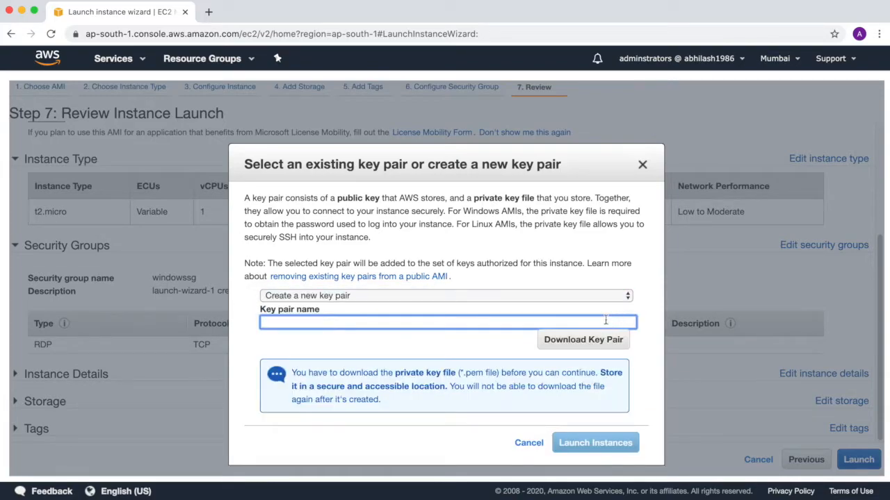
{"action": "type", "text": "windowskp"}
{"action": "left_click", "coordinate": [583, 340]}
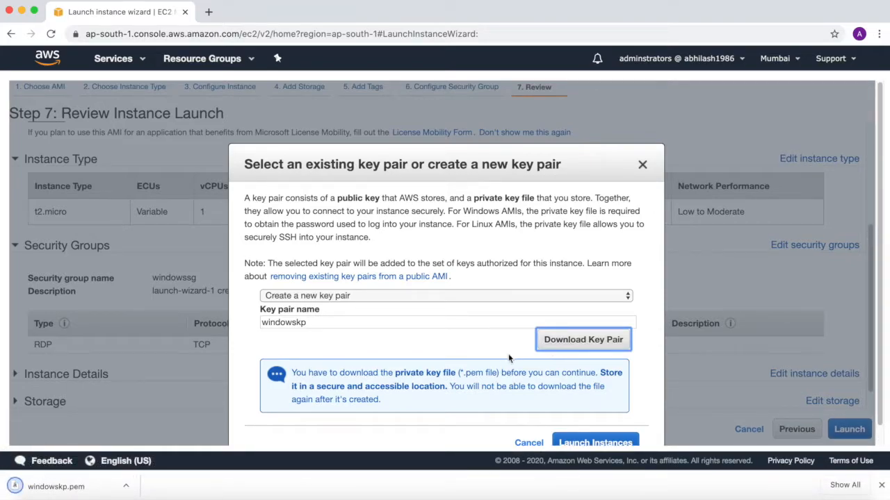
Step: Show the downloaded windowskp.pem file in its folder and return to the key pair dialog
{"action": "left_click", "coordinate": [127, 486]}
{"action": "left_click", "coordinate": [150, 467]}
{"action": "left_click", "coordinate": [24, 20]}
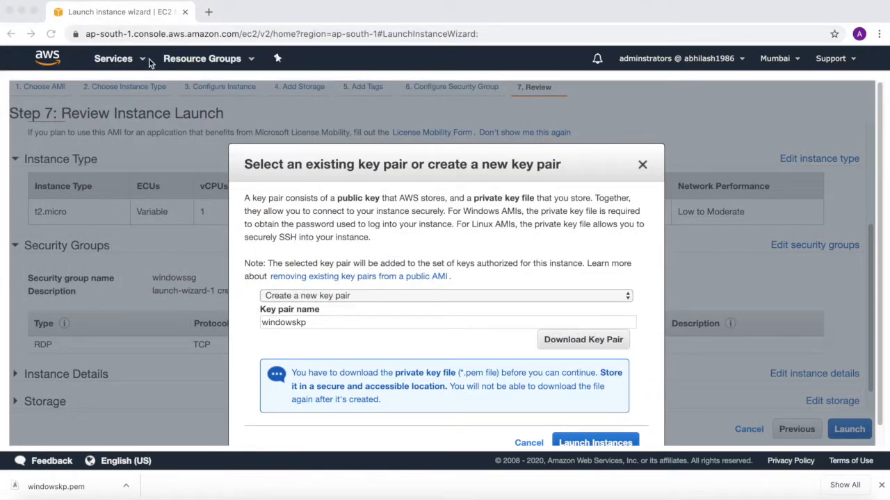
Step: Launch the instance with the new windowskp key pair
{"action": "scroll", "coordinate": [617, 324], "scroll_direction": "down", "scroll_amount": 1}
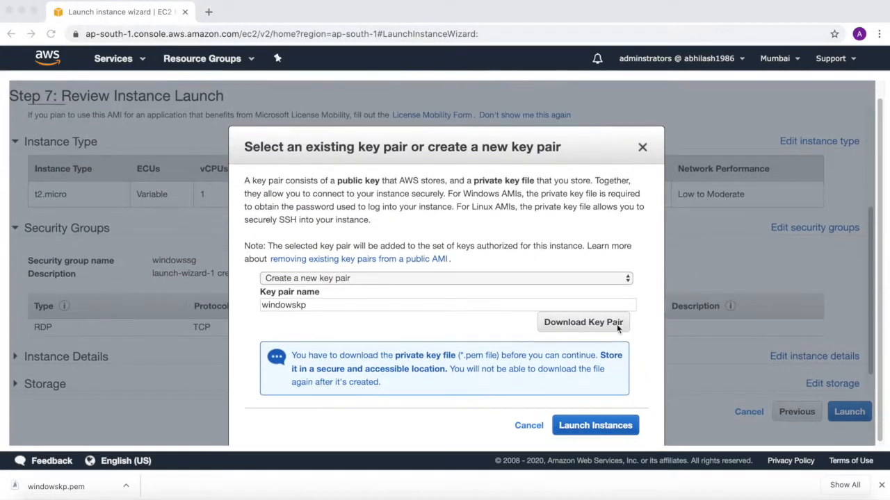
{"action": "left_click", "coordinate": [602, 426]}
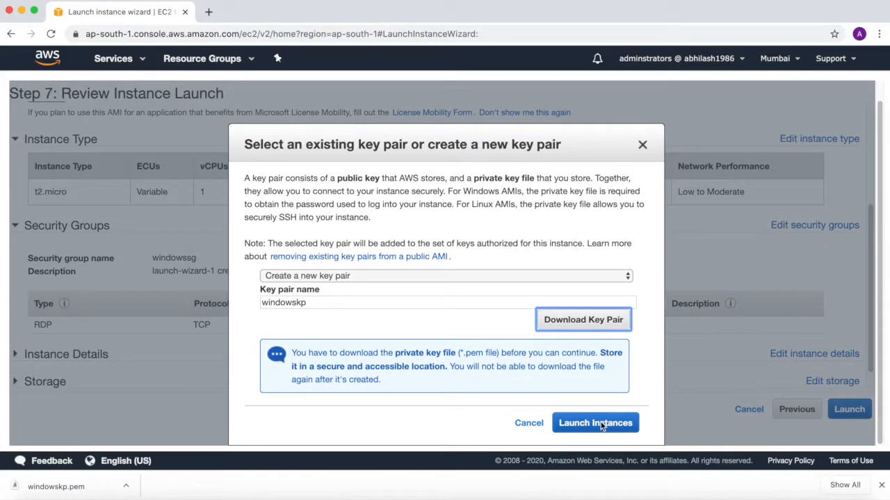
{"action": "left_click", "coordinate": [602, 426]}
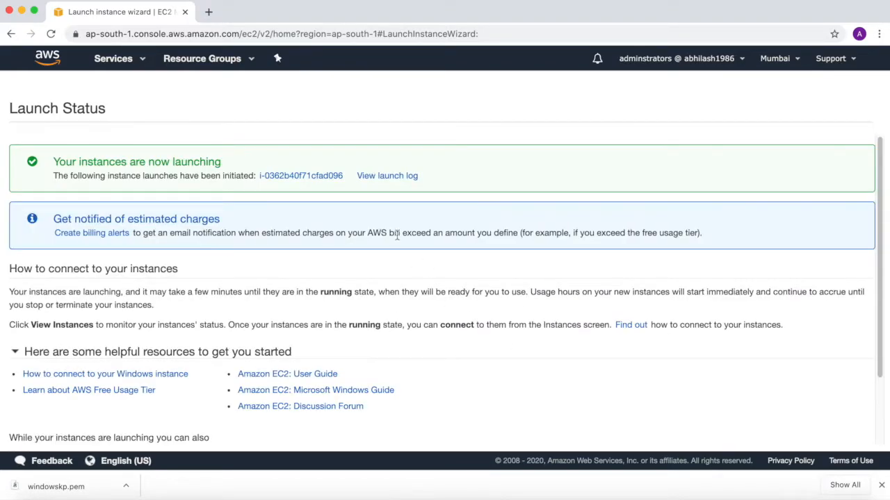
Step: Check the launch log on the launch status page and go to the instances list
{"action": "scroll", "coordinate": [486, 322], "scroll_direction": "down", "scroll_amount": 5}
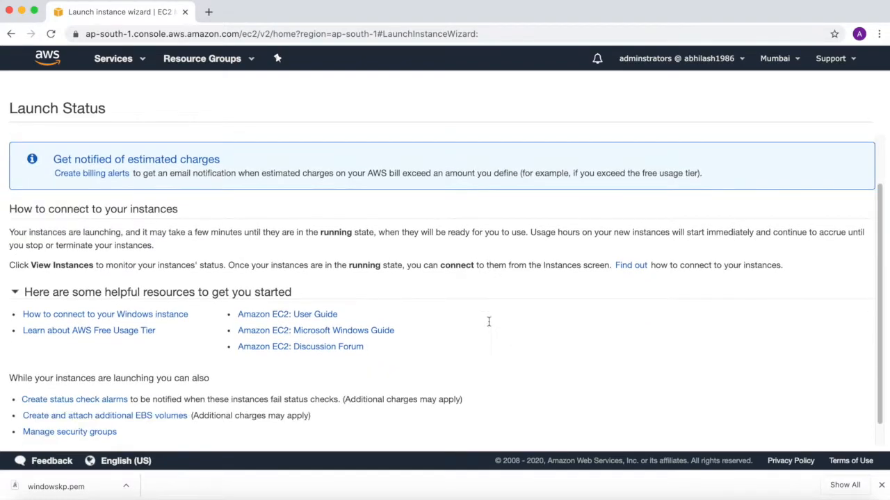
{"action": "scroll", "coordinate": [461, 276], "scroll_direction": "up", "scroll_amount": 5}
{"action": "left_click", "coordinate": [368, 178]}
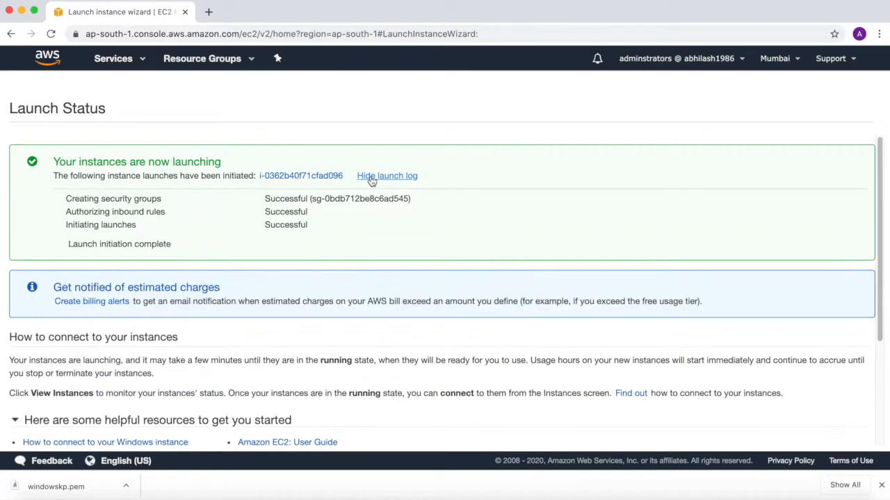
{"action": "scroll", "coordinate": [408, 250], "scroll_direction": "down", "scroll_amount": 5}
{"action": "left_click", "coordinate": [833, 436]}
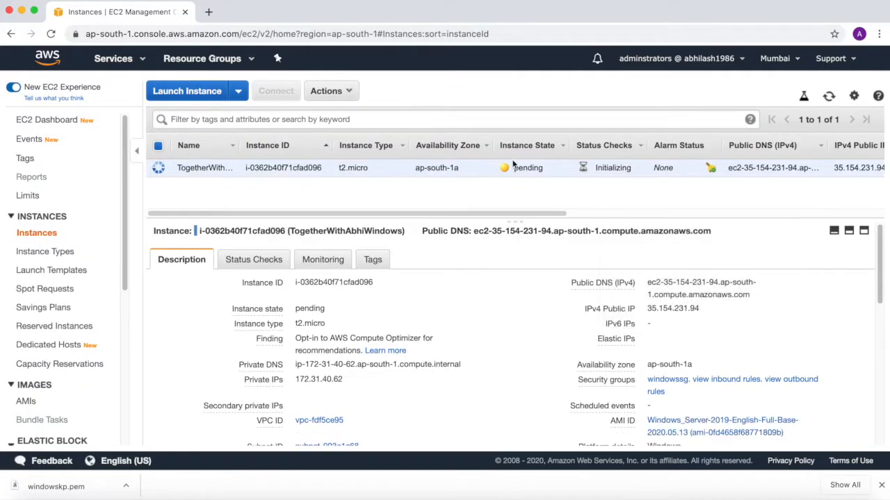
Step: Copy the new instance's public DNS and paste it below the script in the ec2 notes in Sublime Text, and return to the browser
{"action": "left_click_drag", "start_coordinate": [523, 170], "coordinate": [537, 173]}
{"action": "left_click", "coordinate": [572, 206]}
{"action": "left_click_drag", "start_coordinate": [646, 282], "coordinate": [748, 295]}
{"action": "left_click", "coordinate": [759, 296]}
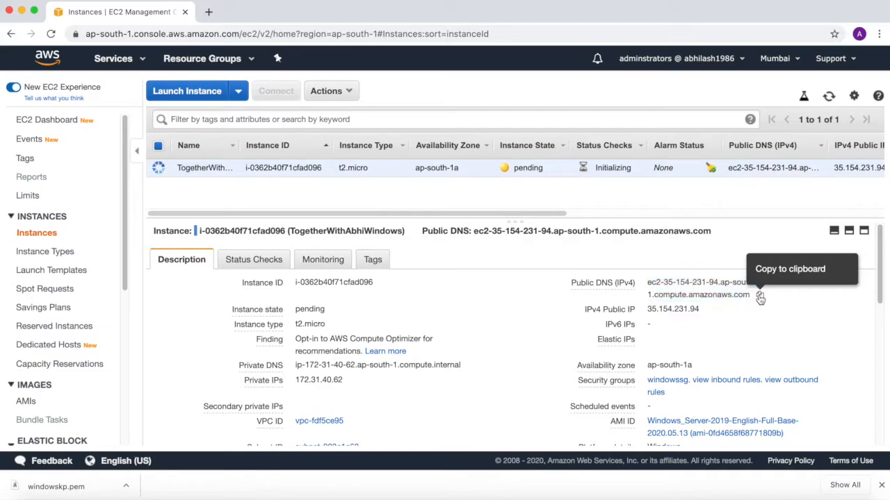
{"action": "left_click", "coordinate": [645, 494]}
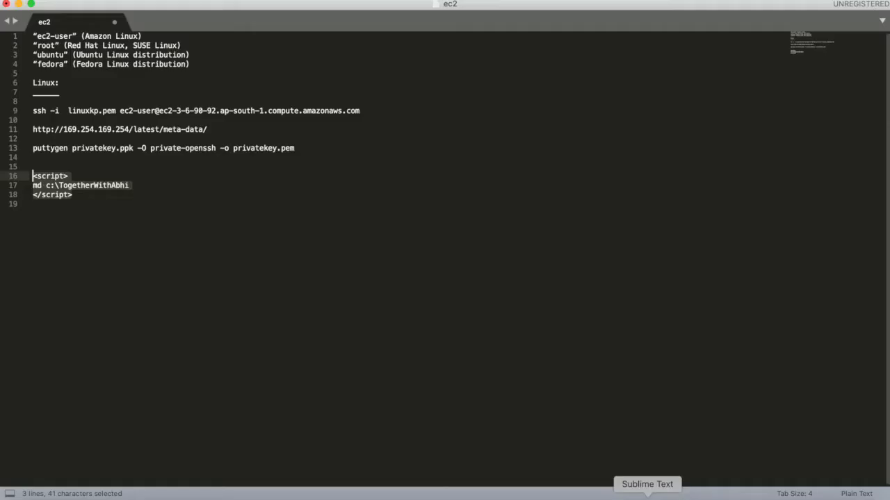
{"action": "left_click", "coordinate": [128, 216]}
{"action": "key", "text": "Return"}
{"action": "key", "text": "Return"}
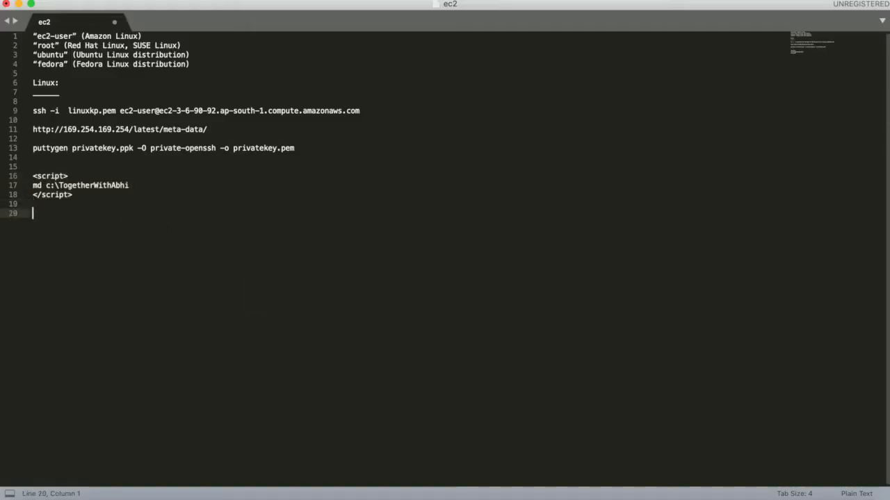
{"action": "key", "text": "super+v"}
{"action": "key", "text": "super+Tab"}
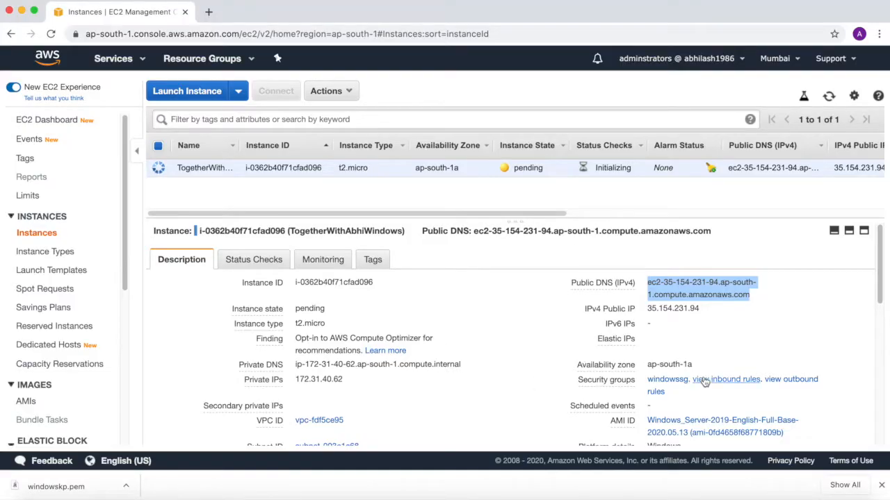
Step: Examine the instance's description, including key pair, root device type and security group, and check its instance state
{"action": "left_click", "coordinate": [849, 329]}
{"action": "scroll", "coordinate": [849, 328], "scroll_direction": "down", "scroll_amount": 1}
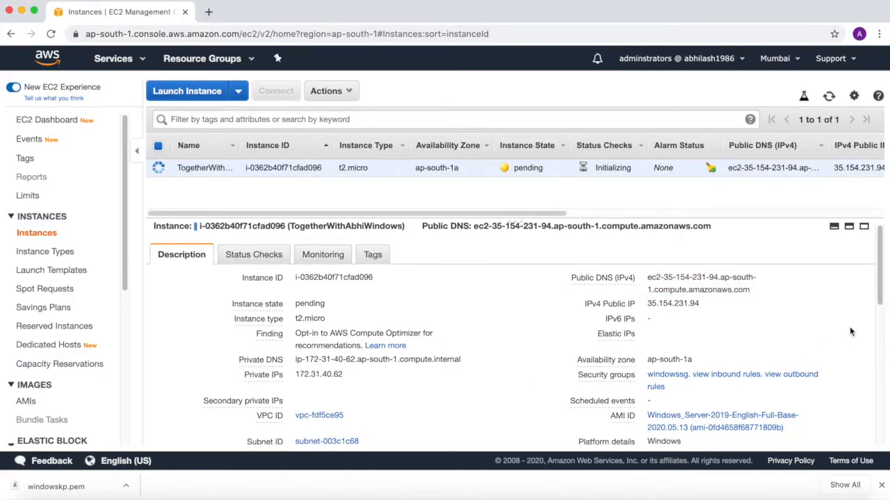
{"action": "scroll", "coordinate": [850, 330], "scroll_direction": "down", "scroll_amount": 5}
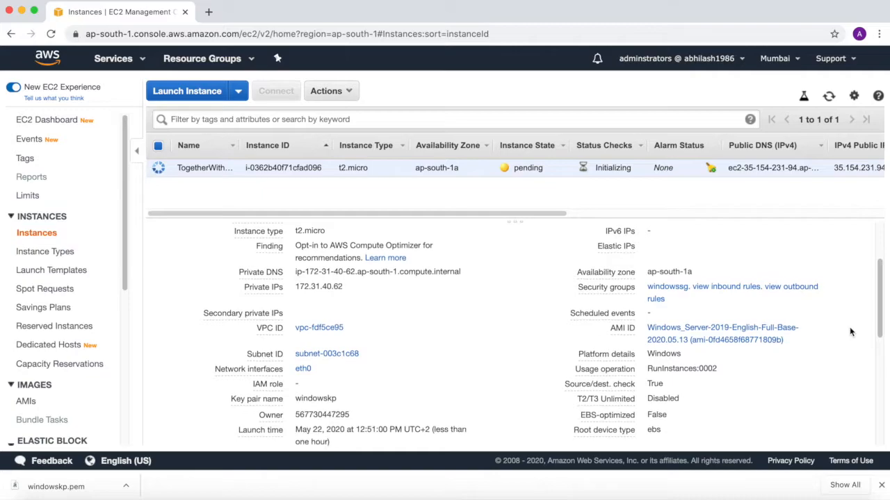
{"action": "scroll", "coordinate": [850, 331], "scroll_direction": "down", "scroll_amount": 3}
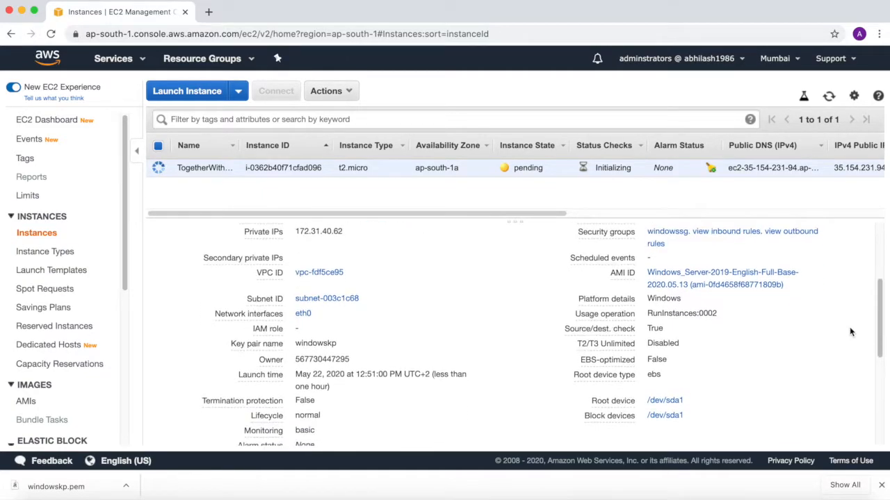
{"action": "scroll", "coordinate": [849, 330], "scroll_direction": "down", "scroll_amount": 2}
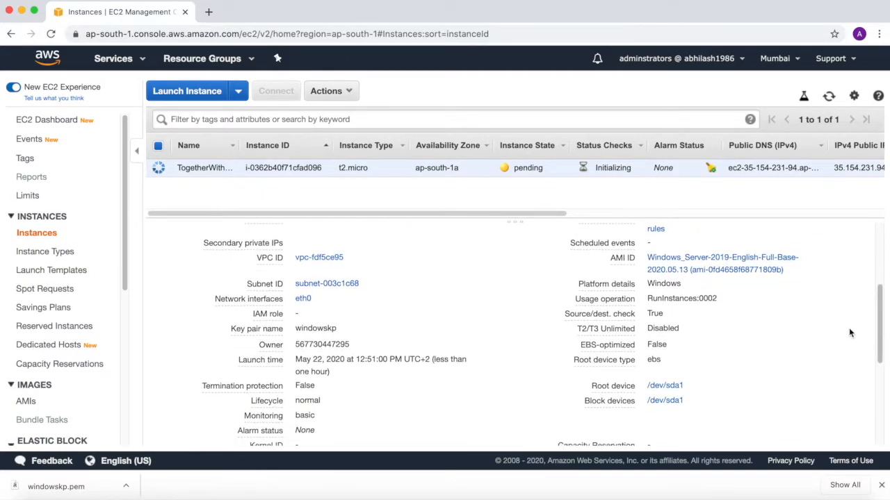
{"action": "left_click_drag", "start_coordinate": [650, 335], "coordinate": [661, 340]}
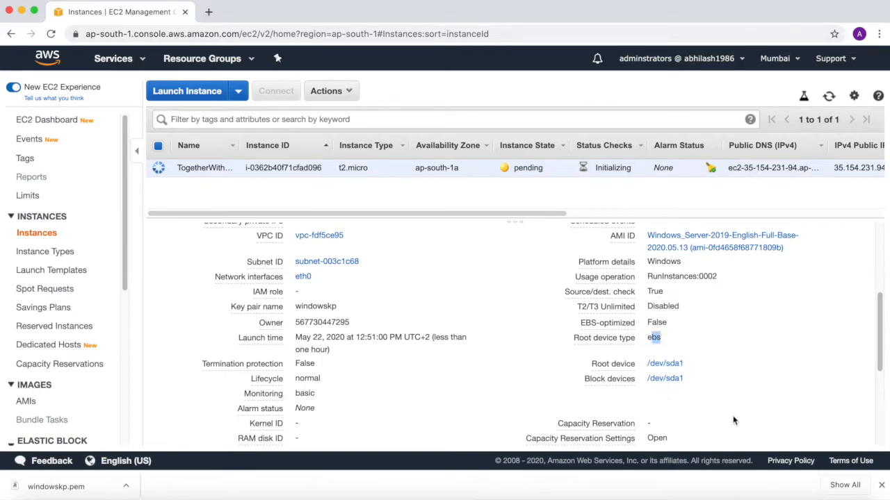
{"action": "scroll", "coordinate": [733, 420], "scroll_direction": "down", "scroll_amount": 5}
{"action": "scroll", "coordinate": [732, 421], "scroll_direction": "down", "scroll_amount": 2}
{"action": "scroll", "coordinate": [733, 420], "scroll_direction": "up", "scroll_amount": 10}
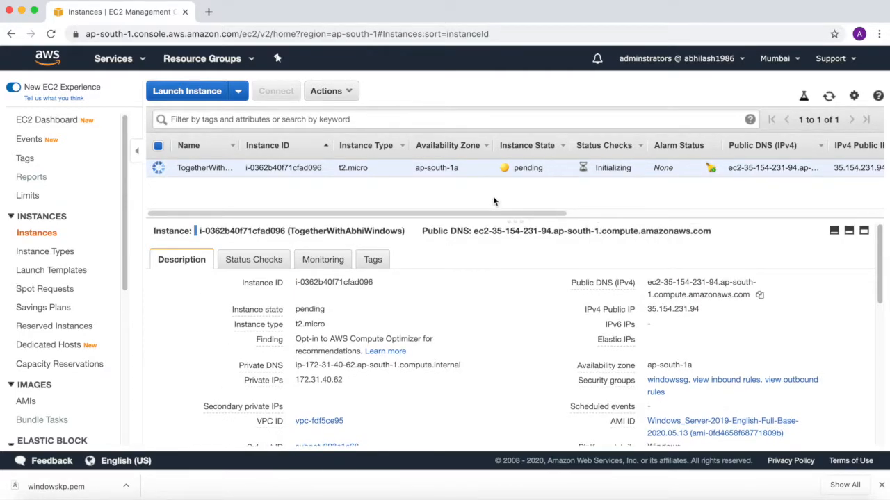
{"action": "left_click_drag", "start_coordinate": [514, 168], "coordinate": [536, 166]}
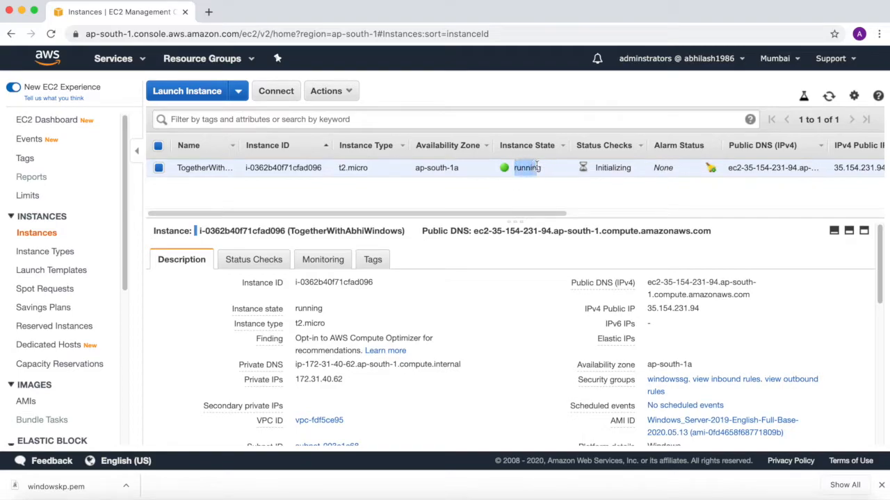
{"action": "left_click", "coordinate": [548, 198]}
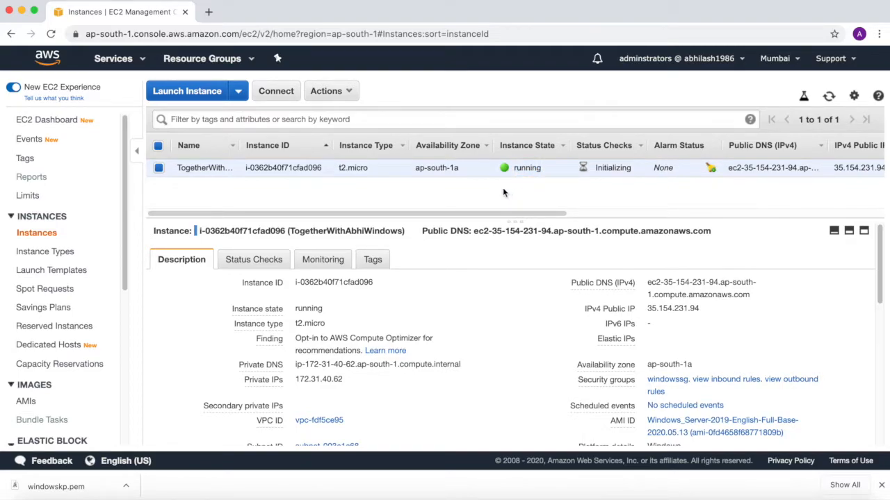
Step: Open the instance's connection details for a standalone RDP client and download the remote desktop file
{"action": "left_click", "coordinate": [275, 93]}
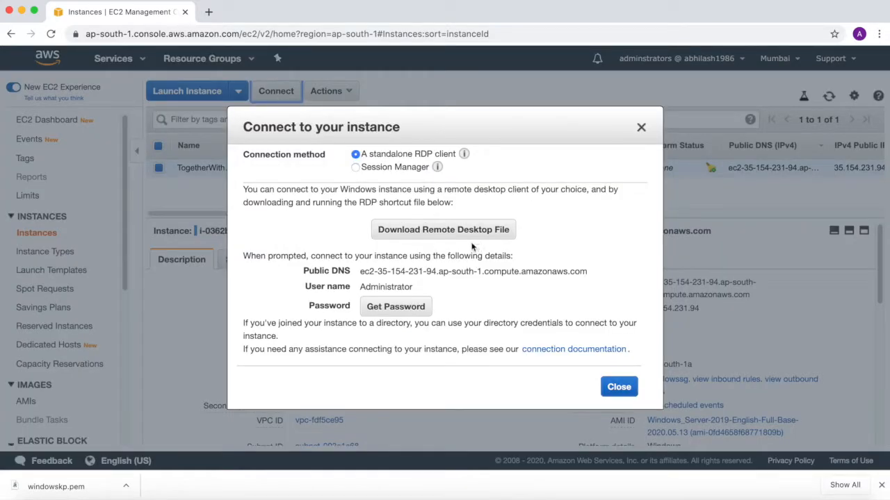
{"action": "left_click_drag", "start_coordinate": [381, 153], "coordinate": [434, 155]}
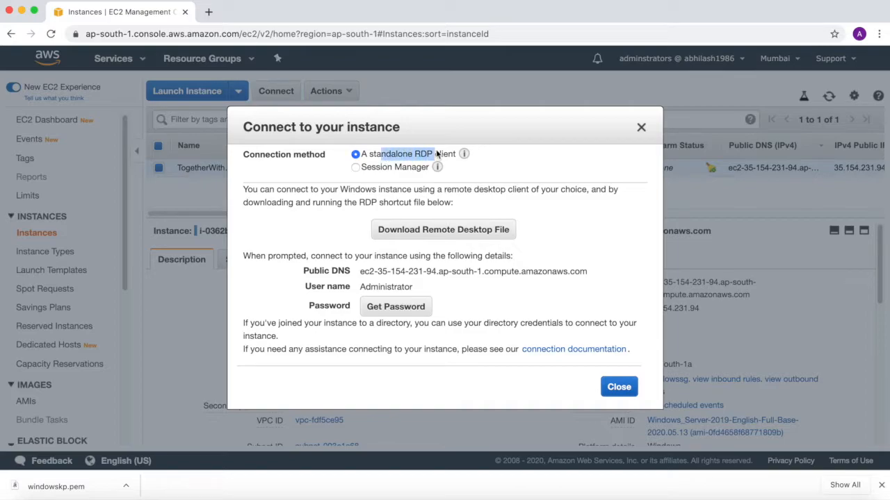
{"action": "left_click", "coordinate": [551, 227]}
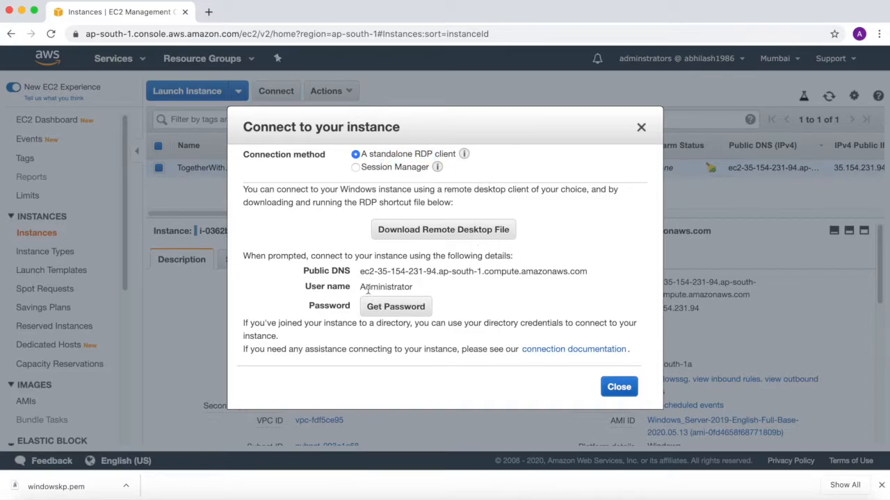
{"action": "left_click_drag", "start_coordinate": [366, 287], "coordinate": [432, 290]}
{"action": "left_click_drag", "start_coordinate": [370, 268], "coordinate": [538, 272]}
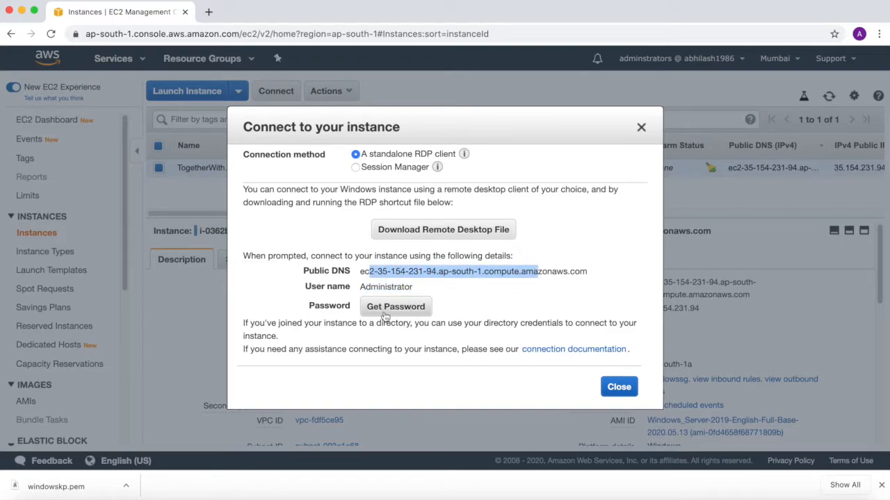
{"action": "left_click", "coordinate": [433, 233]}
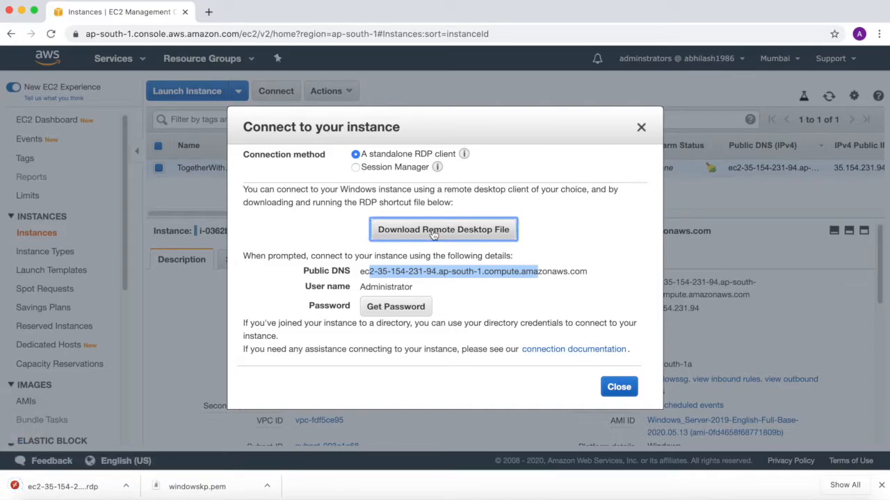
Step: Try to retrieve the instance's Administrator password, retry once, and close the connection dialog
{"action": "left_click", "coordinate": [396, 306]}
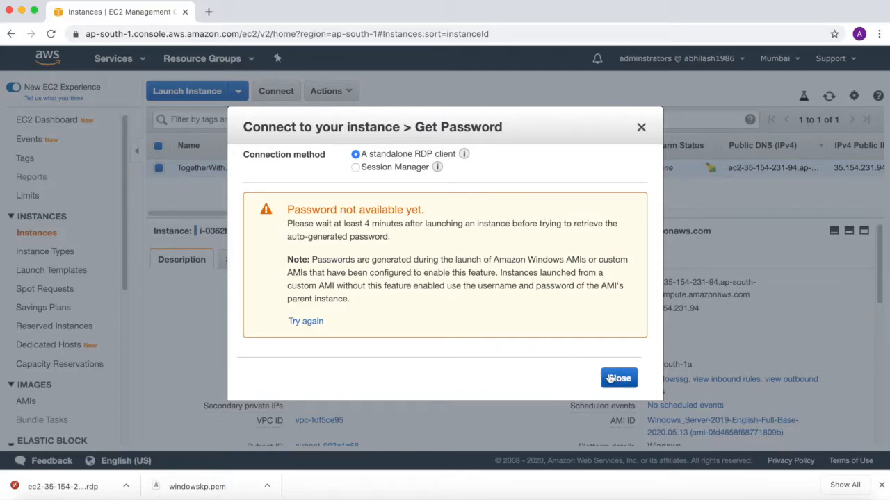
{"action": "left_click", "coordinate": [302, 323]}
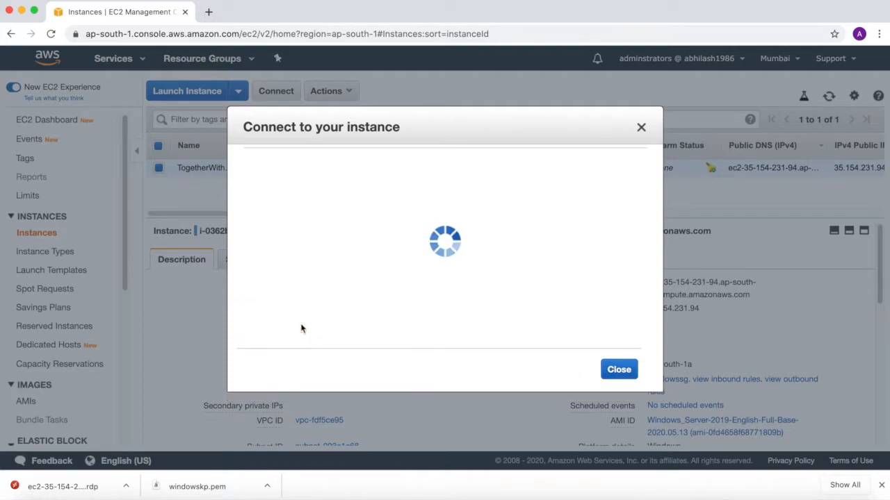
{"action": "left_click", "coordinate": [619, 378]}
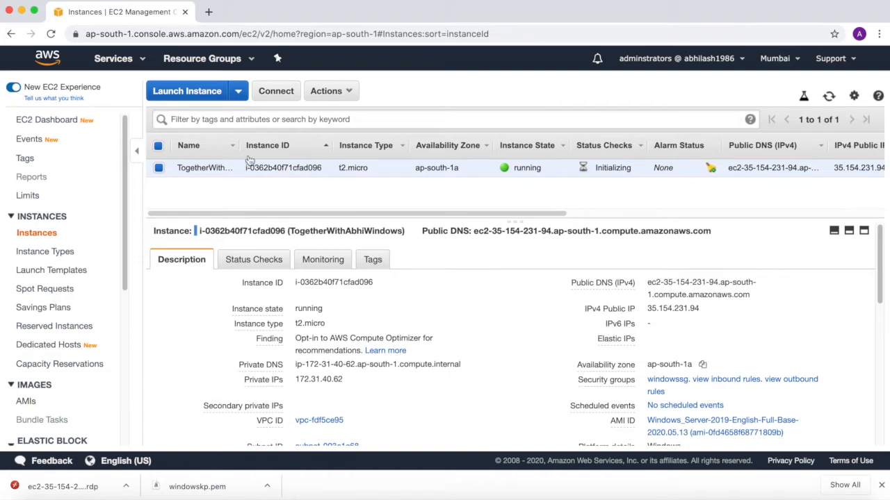
Step: Review the instance's RDP connection details, try again to retrieve the Administrator password, and close the dialog
{"action": "left_click", "coordinate": [264, 94]}
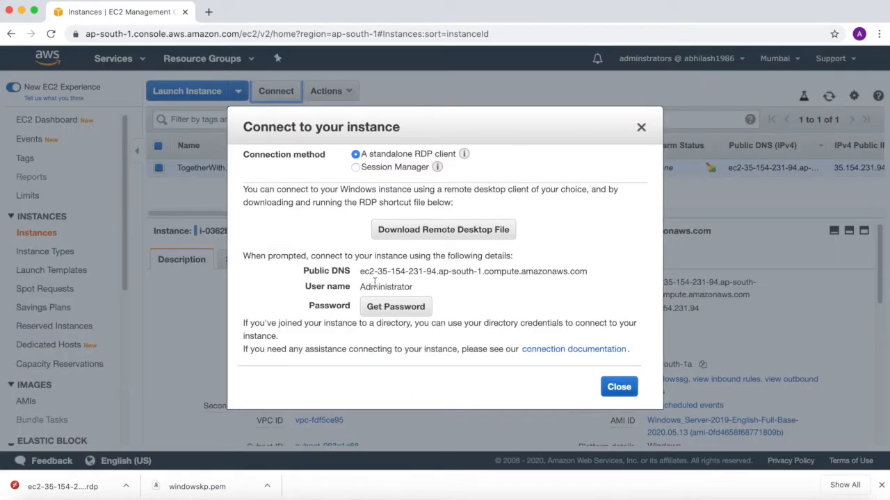
{"action": "left_click_drag", "start_coordinate": [362, 275], "coordinate": [467, 271]}
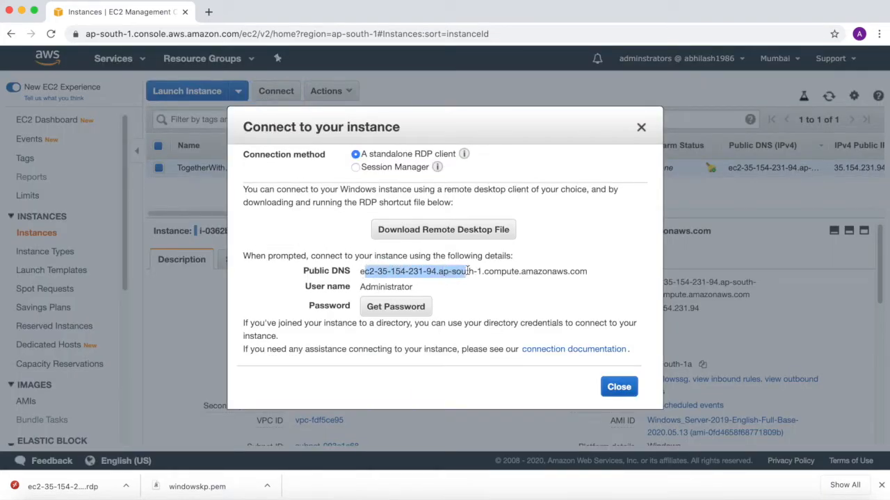
{"action": "left_click_drag", "start_coordinate": [359, 288], "coordinate": [404, 287]}
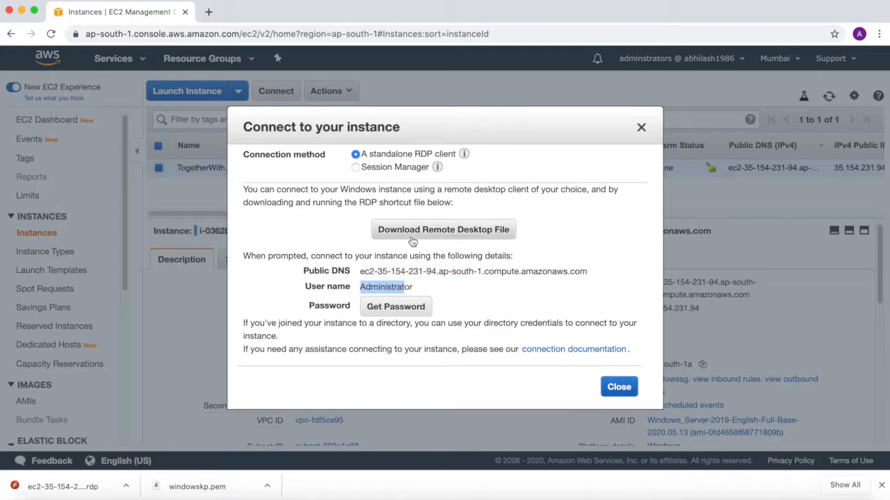
{"action": "left_click", "coordinate": [414, 312]}
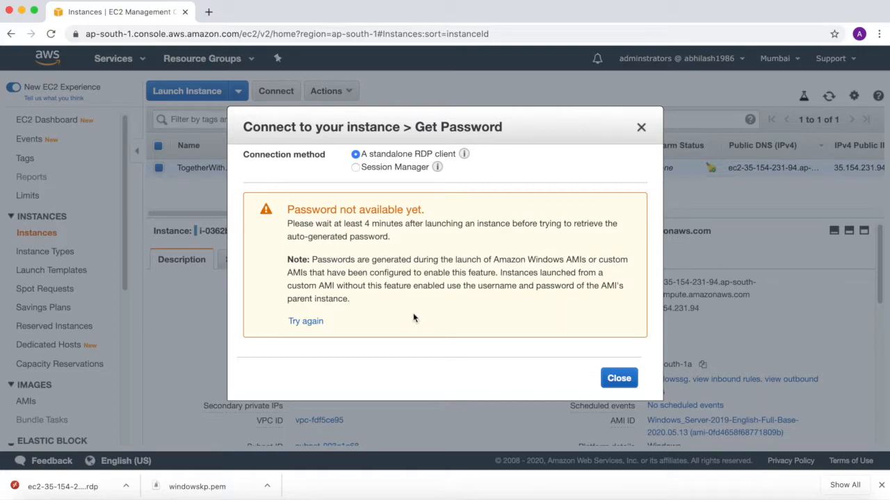
{"action": "left_click", "coordinate": [641, 128]}
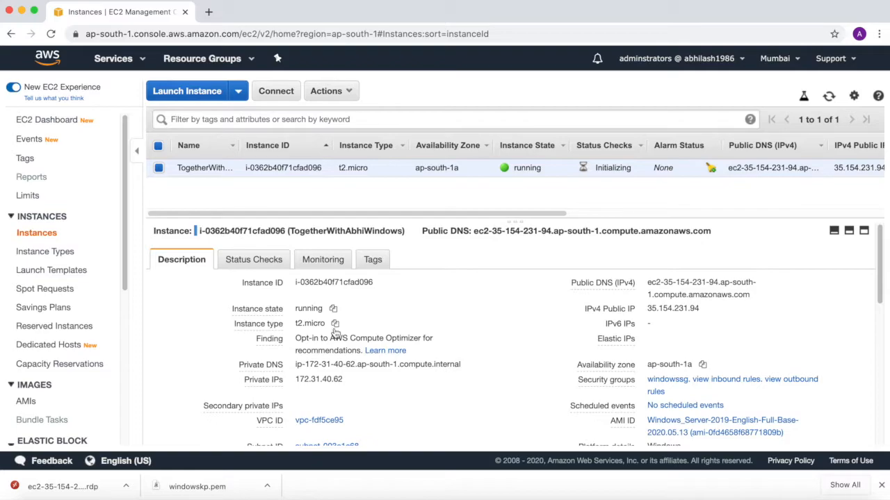
Step: Request the instance's Windows password and decrypt it with the windowskp.pem key pair file from the KeyPair folder
{"action": "left_click", "coordinate": [276, 91]}
{"action": "left_click", "coordinate": [411, 307]}
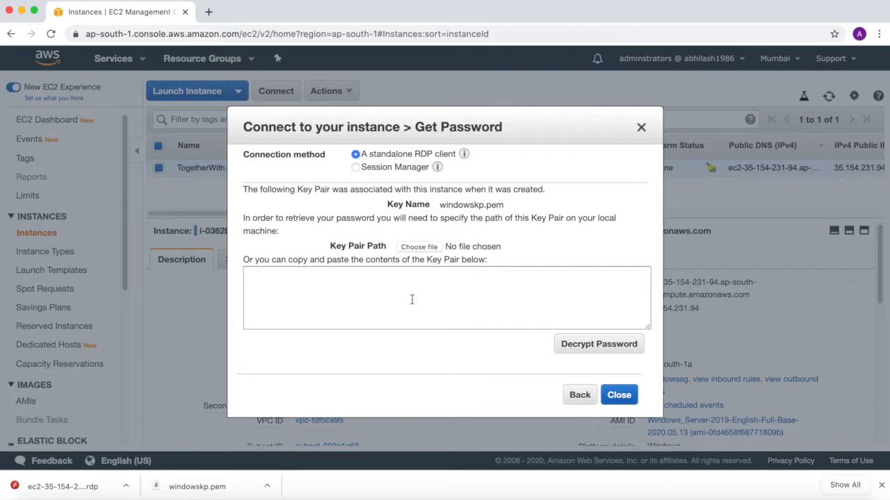
{"action": "left_click_drag", "start_coordinate": [440, 206], "coordinate": [494, 203]}
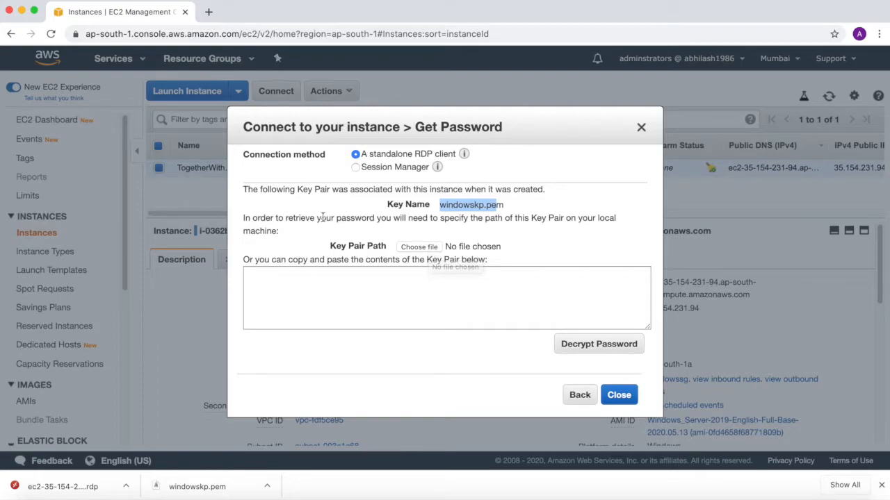
{"action": "left_click_drag", "start_coordinate": [320, 218], "coordinate": [444, 235]}
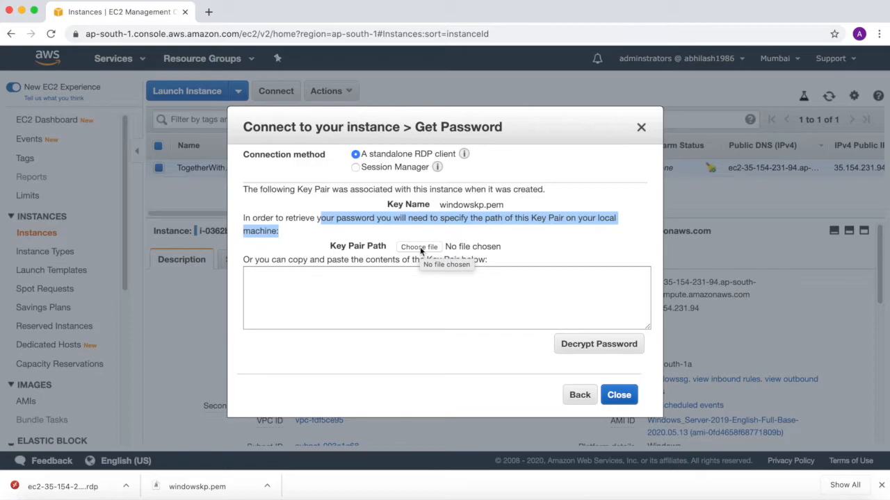
{"action": "left_click", "coordinate": [420, 247]}
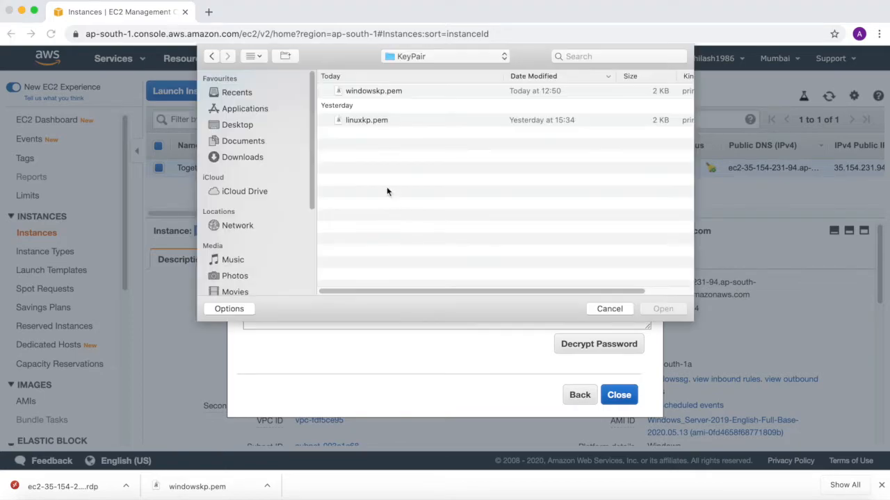
{"action": "double_click", "coordinate": [372, 94]}
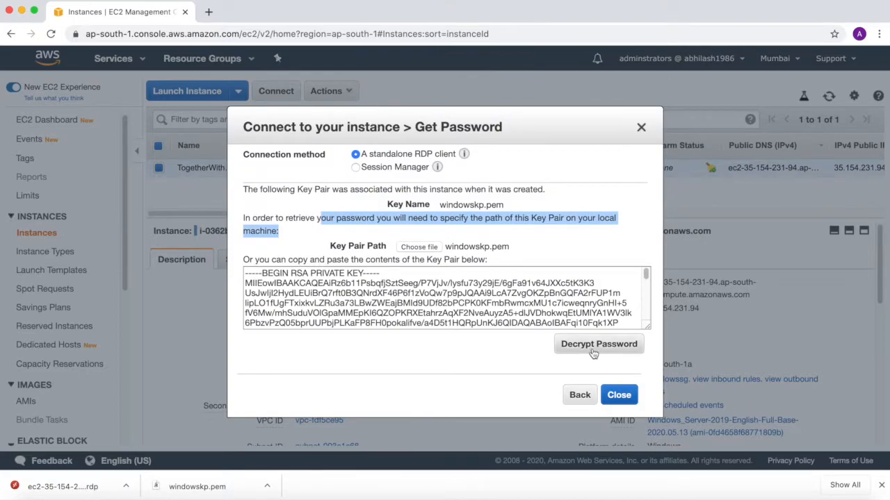
{"action": "left_click", "coordinate": [594, 353]}
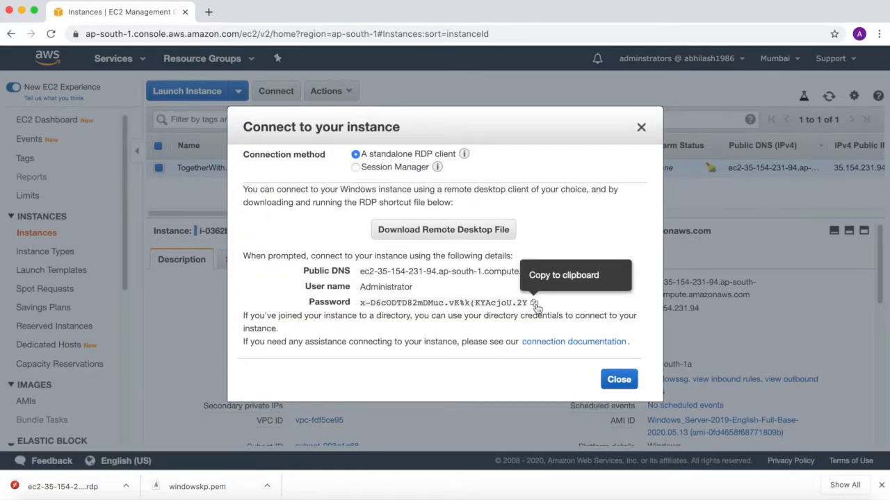
Step: Copy the decrypted Administrator password to a new line in the Sublime Text notes, and close the browser's connection dialog
{"action": "left_click", "coordinate": [535, 304]}
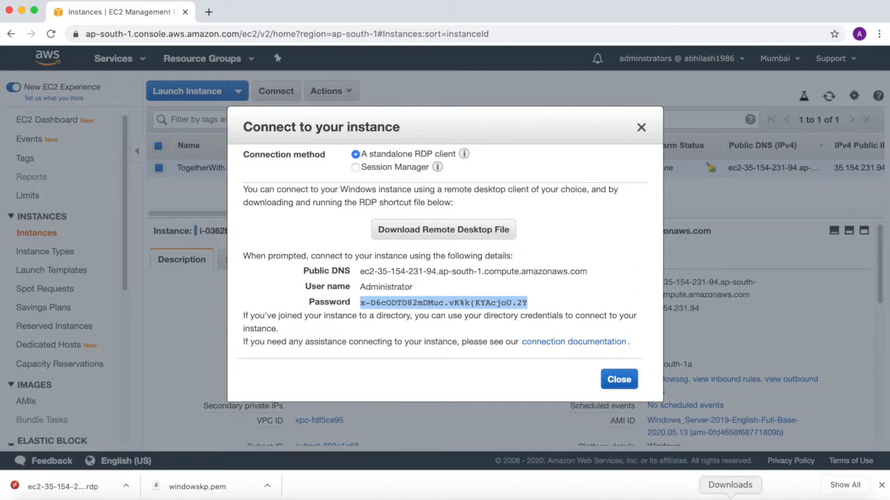
{"action": "left_click", "coordinate": [625, 496]}
{"action": "key", "text": "Return"}
{"action": "key", "text": "super+v"}
{"action": "key", "text": "super+Tab"}
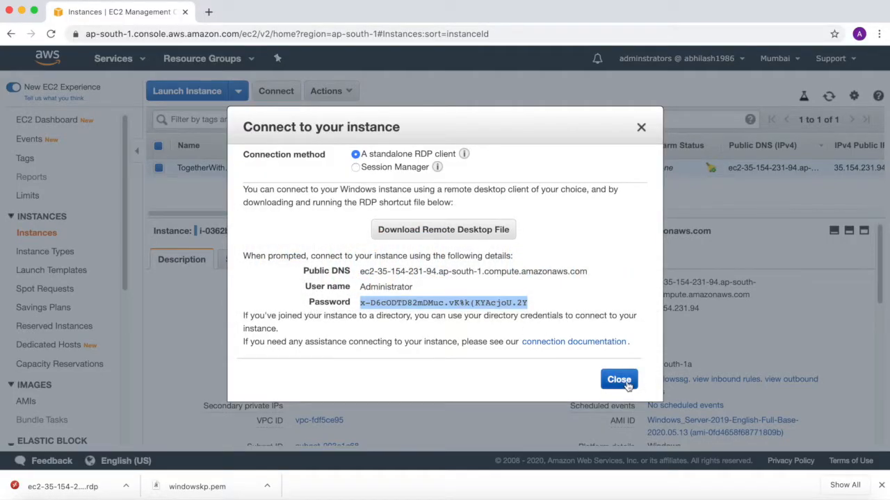
{"action": "left_click", "coordinate": [618, 380]}
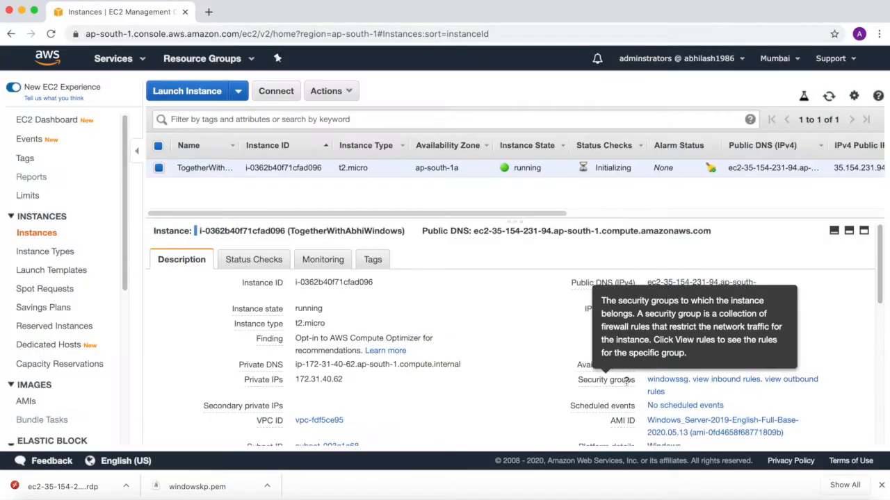
Step: Open the downloaded RDP file, accept the unverified certificate, and sign in as Administrator by pasting the account password
{"action": "left_click", "coordinate": [124, 487]}
{"action": "left_click", "coordinate": [144, 442]}
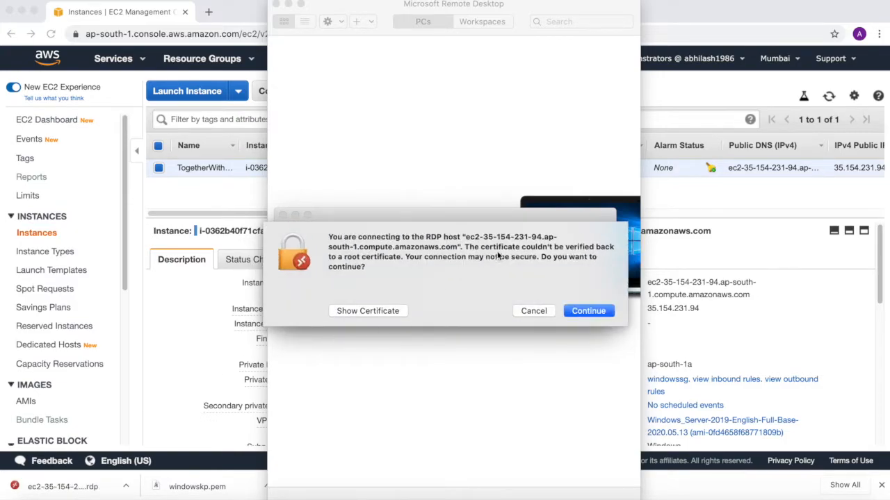
{"action": "left_click", "coordinate": [576, 313]}
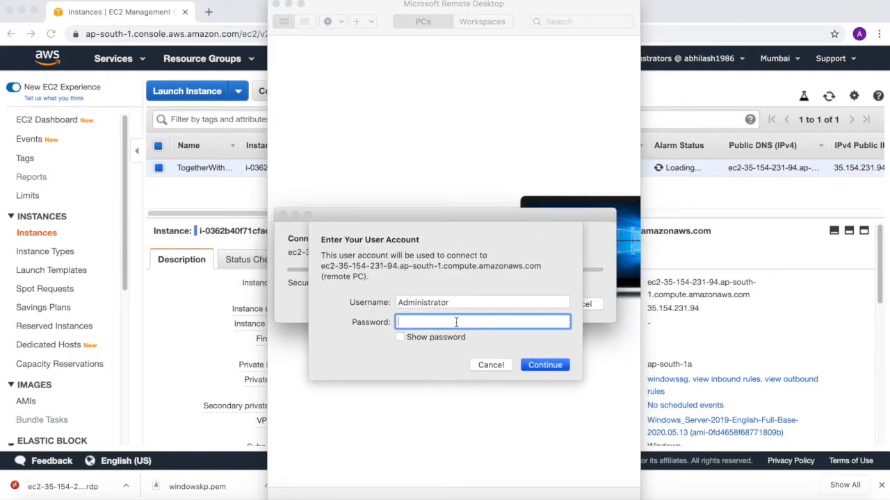
{"action": "key", "text": "super+v"}
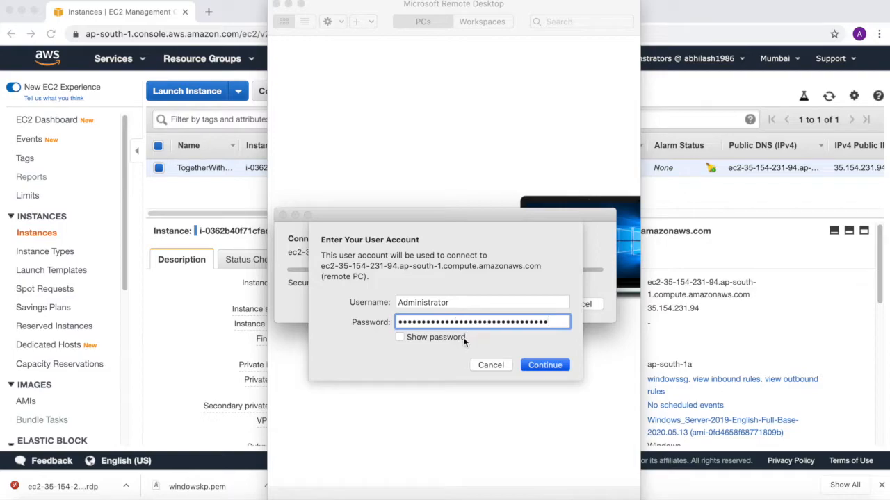
{"action": "left_click", "coordinate": [536, 367]}
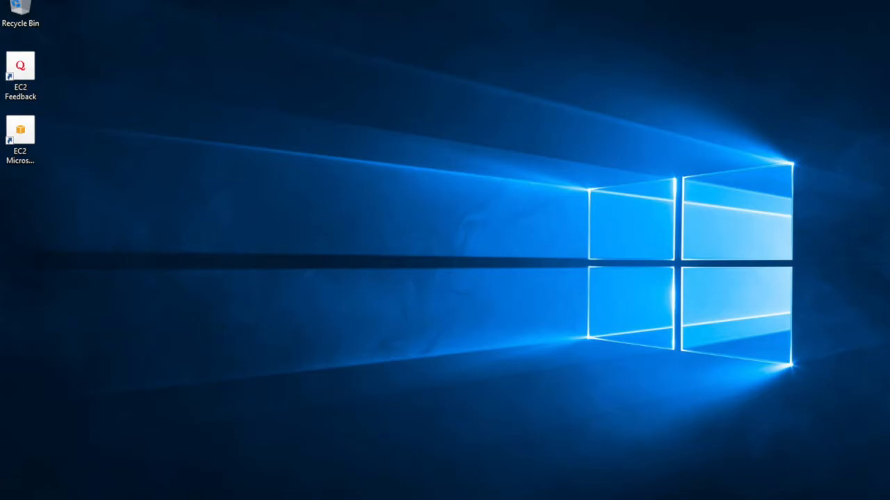
Step: Browse the remote server's Local Disk (C:) in File Explorer, examine the TogetherWithAbhi folder, and close the window
{"action": "left_click", "coordinate": [15, 495]}
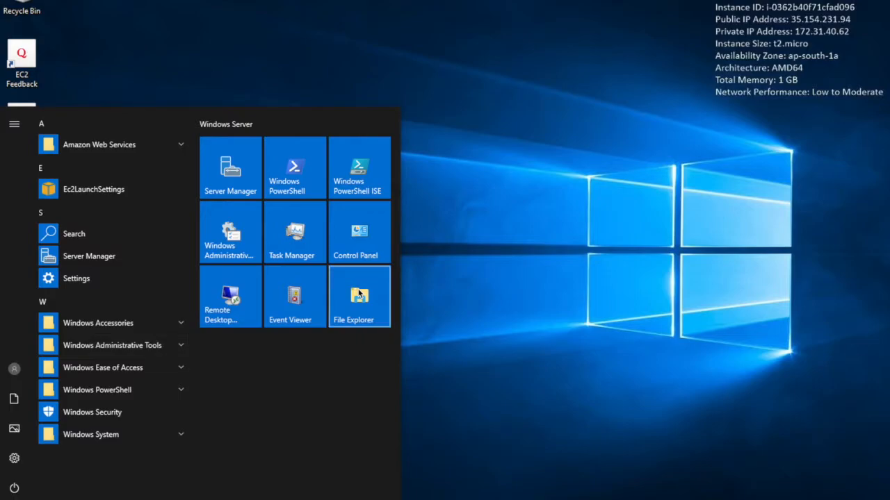
{"action": "left_click", "coordinate": [360, 295]}
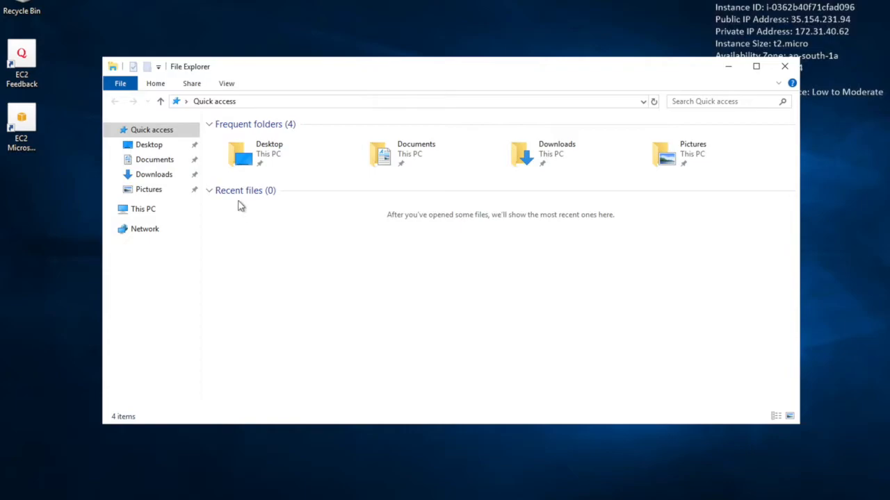
{"action": "left_click", "coordinate": [214, 194]}
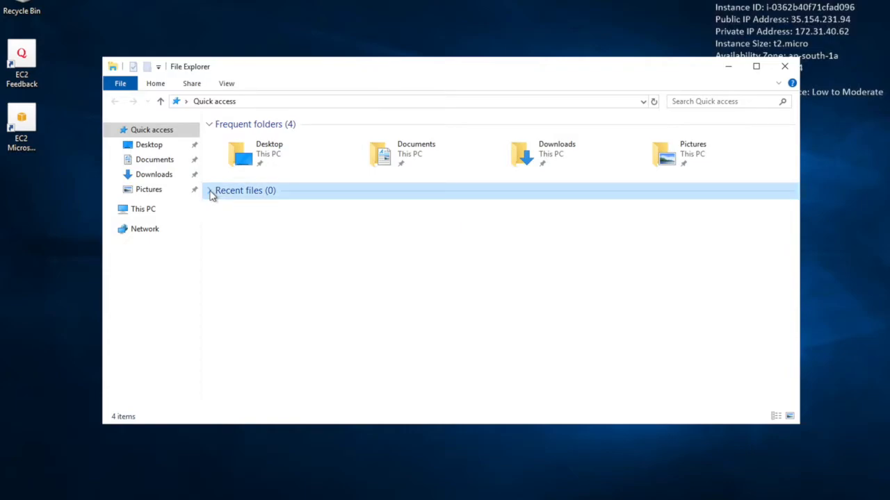
{"action": "left_click", "coordinate": [162, 162]}
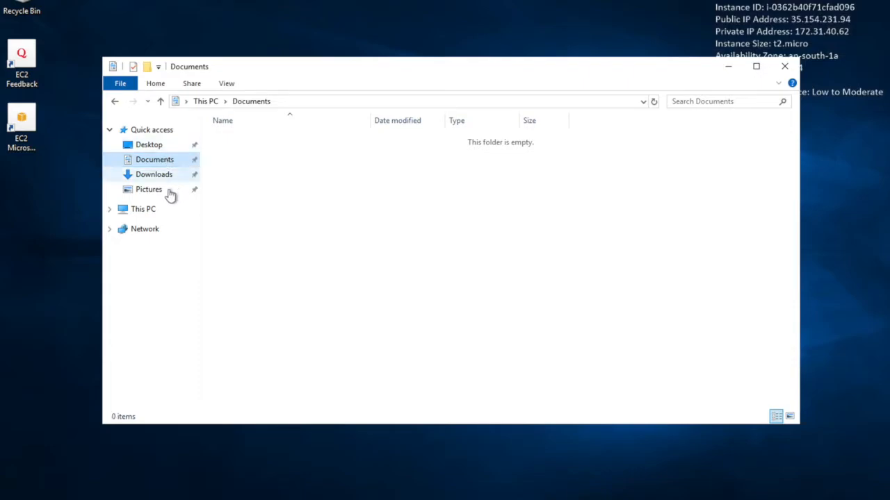
{"action": "left_click", "coordinate": [160, 211]}
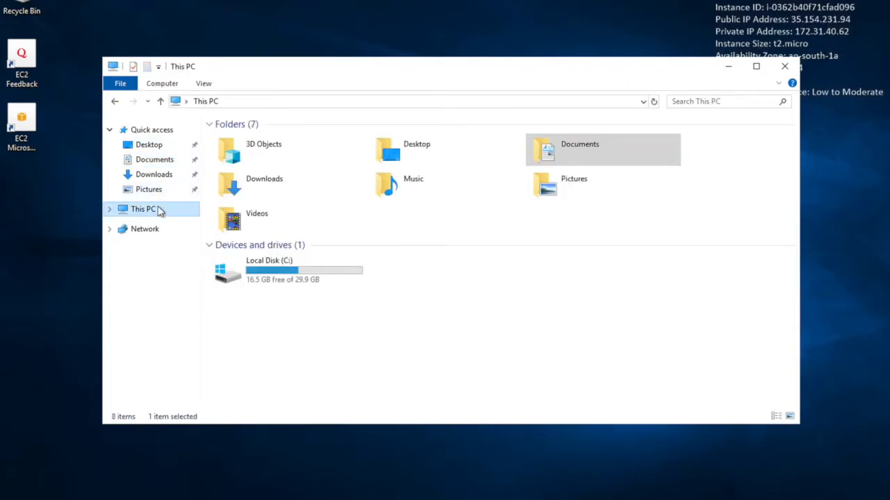
{"action": "double_click", "coordinate": [289, 276]}
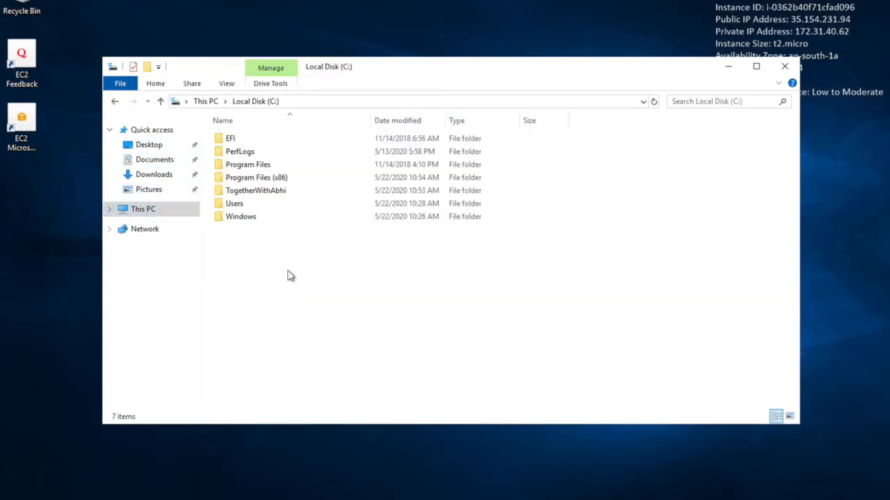
{"action": "double_click", "coordinate": [272, 191]}
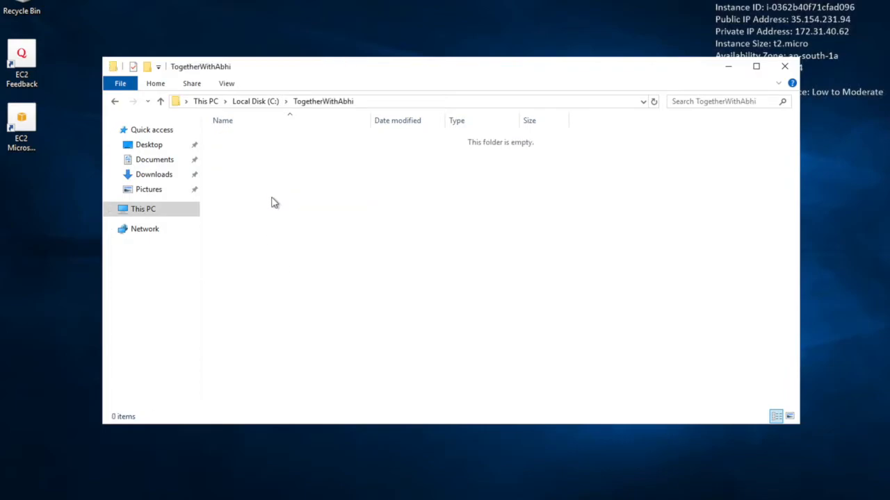
{"action": "left_click", "coordinate": [784, 66]}
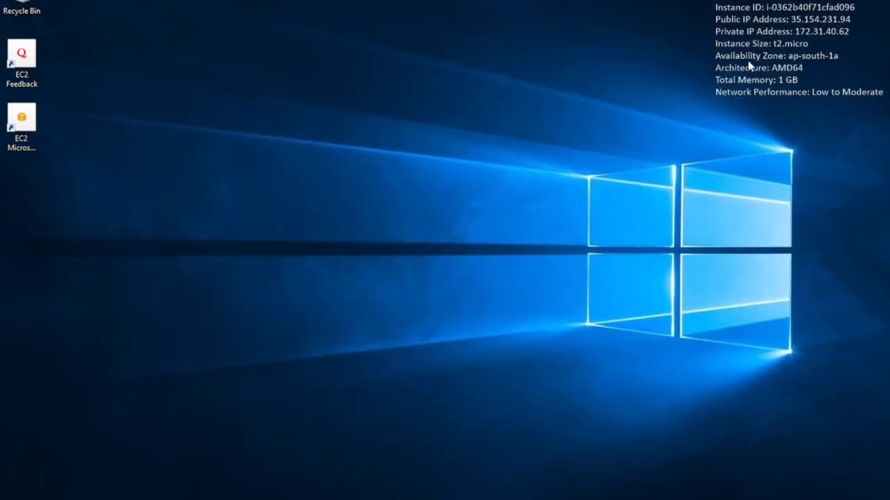
Step: Open Internet Explorer on the remote server, accept its recommended security, privacy and compatibility settings, and select the page address
{"action": "left_click_drag", "start_coordinate": [812, 98], "coordinate": [882, 112]}
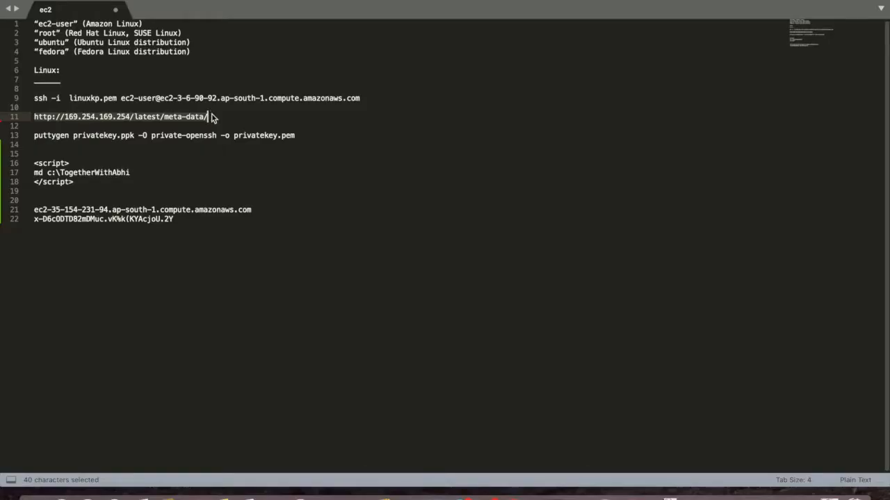
{"action": "key", "text": "super+c"}
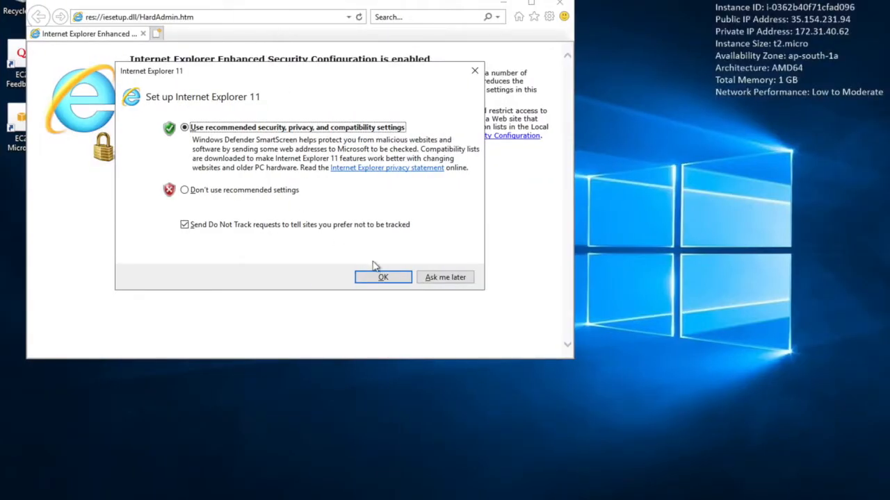
{"action": "left_click", "coordinate": [406, 280]}
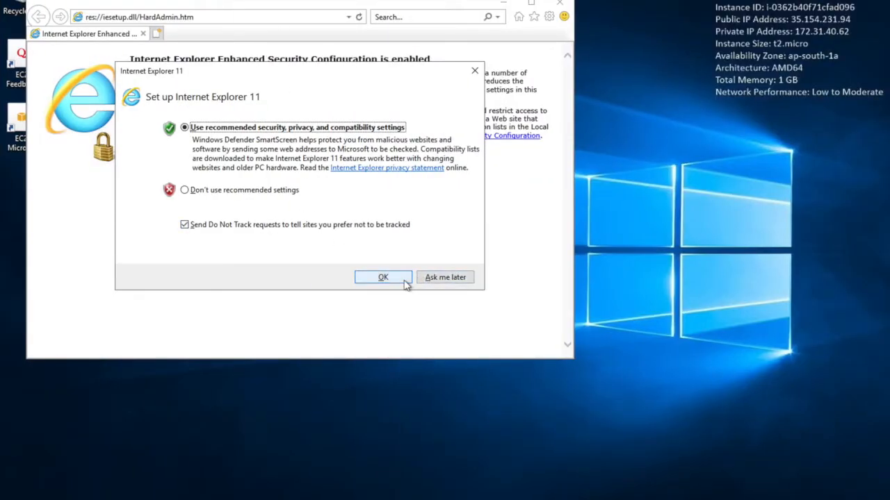
{"action": "left_click", "coordinate": [225, 18]}
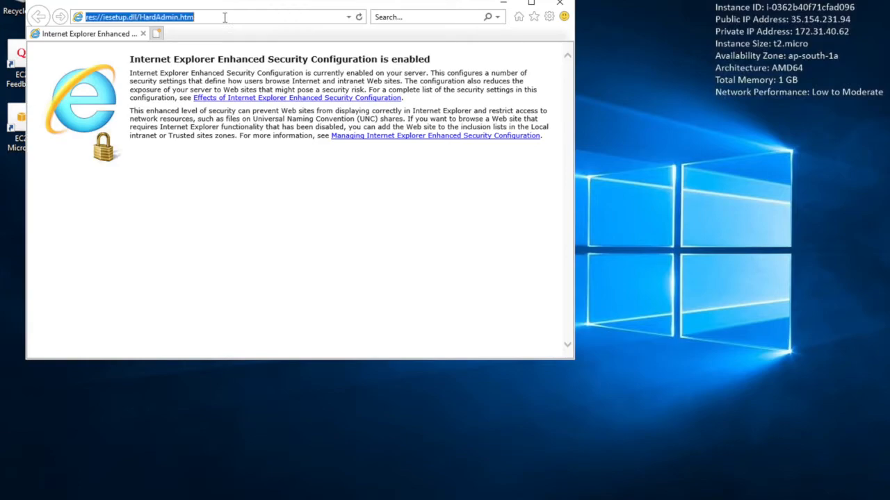
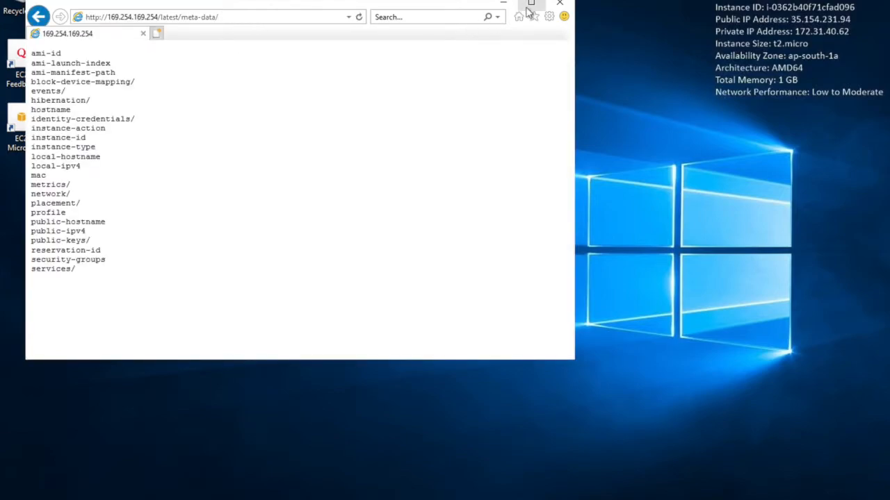
{"action": "left_click", "coordinate": [530, 4]}
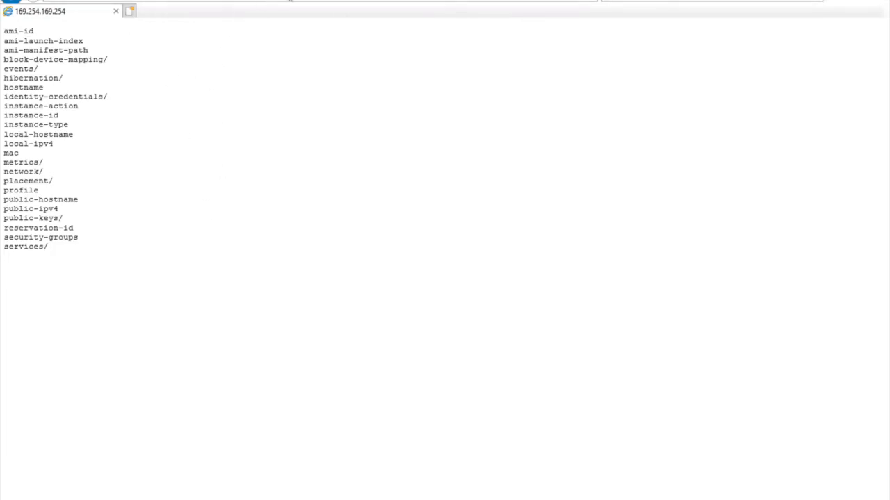
{"action": "left_click_drag", "start_coordinate": [362, 4], "coordinate": [383, 35]}
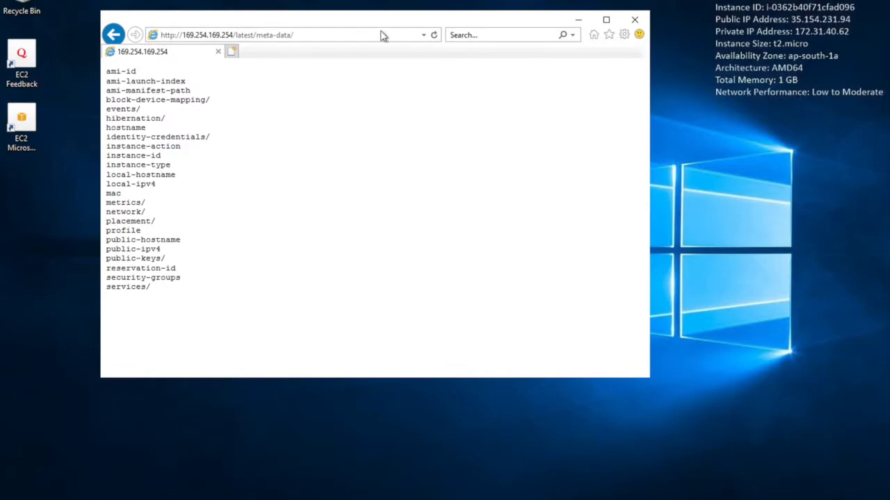
{"action": "left_click", "coordinate": [355, 35]}
{"action": "left_click", "coordinate": [356, 35]}
{"action": "type", "text": "securit"}
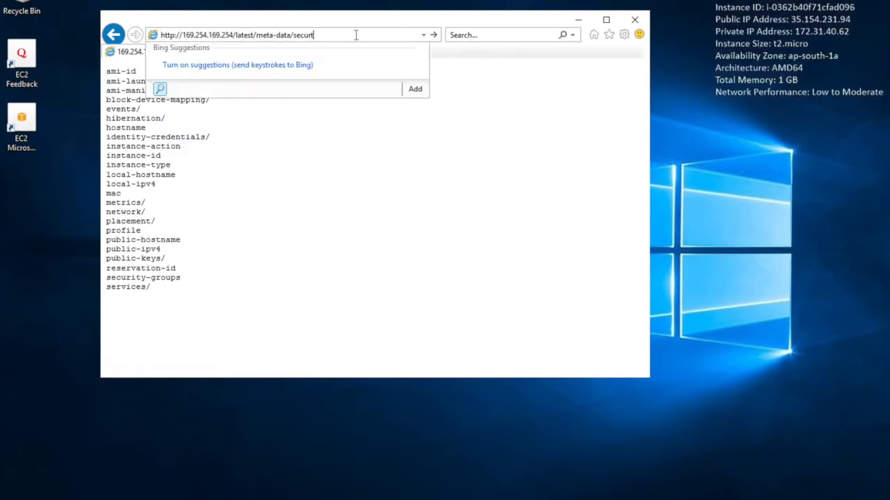
{"action": "type", "text": "y-groups"}
{"action": "key", "text": "Return"}
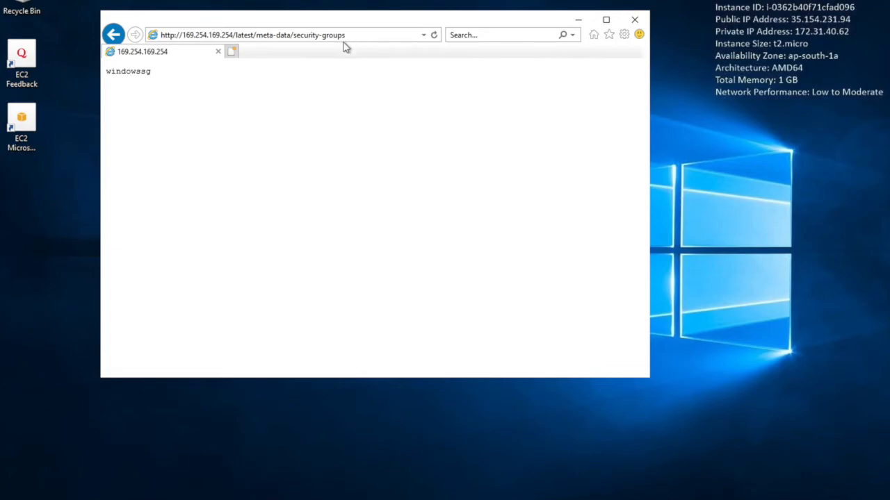
{"action": "left_click", "coordinate": [354, 39]}
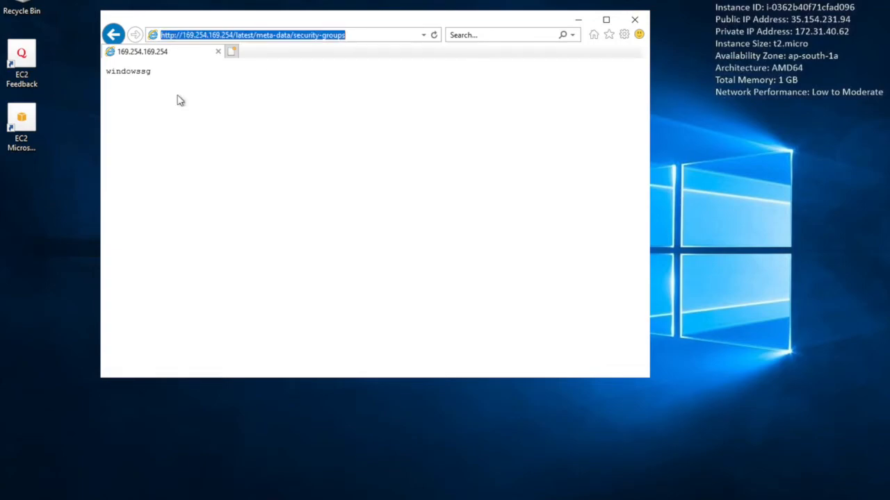
{"action": "left_click_drag", "start_coordinate": [126, 70], "coordinate": [148, 72]}
{"action": "left_click", "coordinate": [294, 34]}
{"action": "left_click_drag", "start_coordinate": [294, 34], "coordinate": [356, 38]}
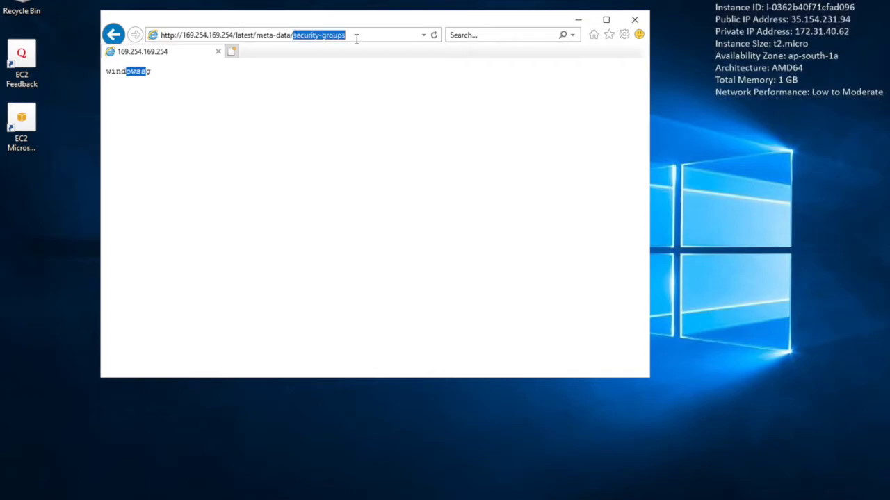
{"action": "key", "text": "BackSpace"}
{"action": "key", "text": "Return"}
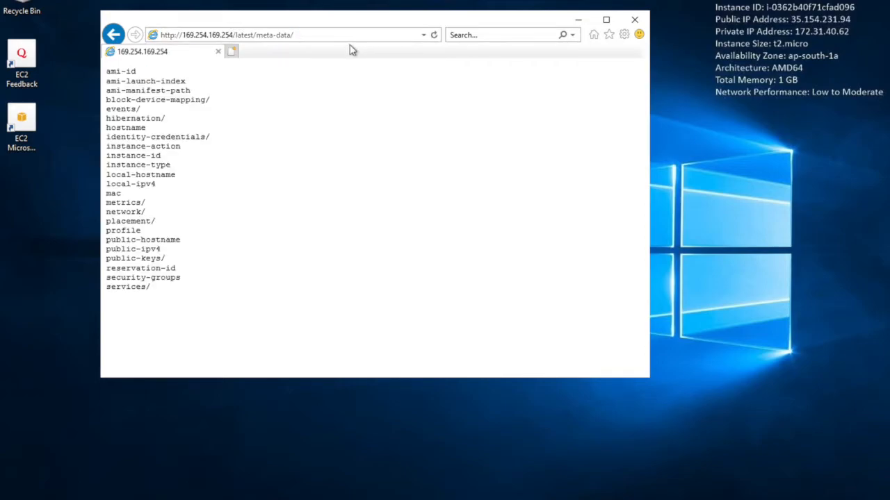
{"action": "left_click", "coordinate": [344, 33]}
{"action": "left_click", "coordinate": [345, 33]}
{"action": "type", "text": "hostname"}
{"action": "key", "text": "Return"}
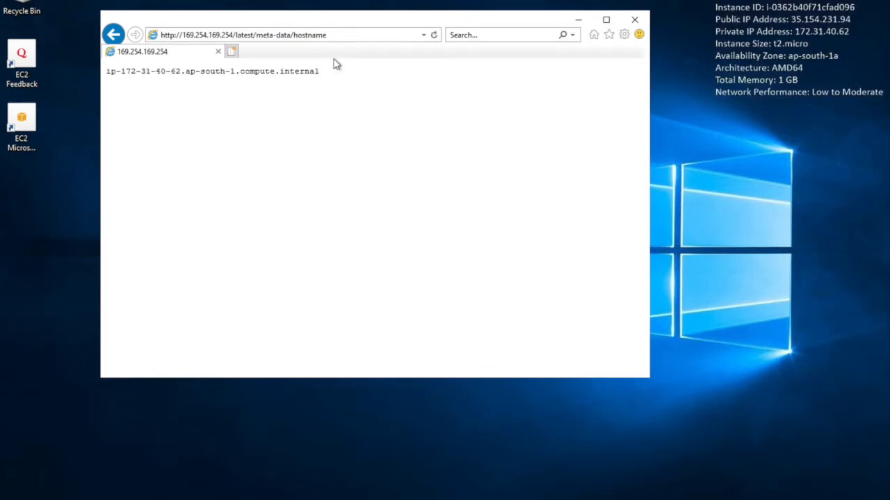
{"action": "left_click_drag", "start_coordinate": [116, 72], "coordinate": [319, 71]}
{"action": "left_click", "coordinate": [423, 164]}
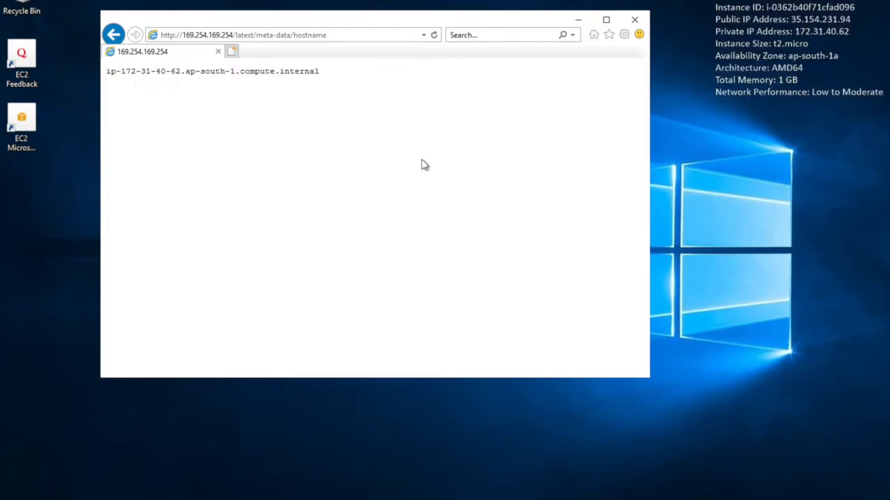
{"action": "left_click", "coordinate": [738, 235]}
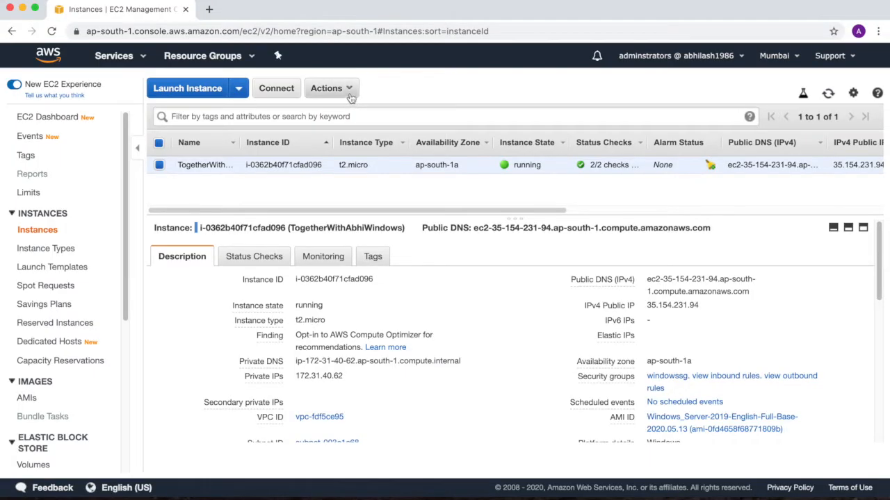
Step: Switch to the AWS EC2 console and stop the TogetherWithAbhiWindows instance
{"action": "left_click", "coordinate": [350, 95]}
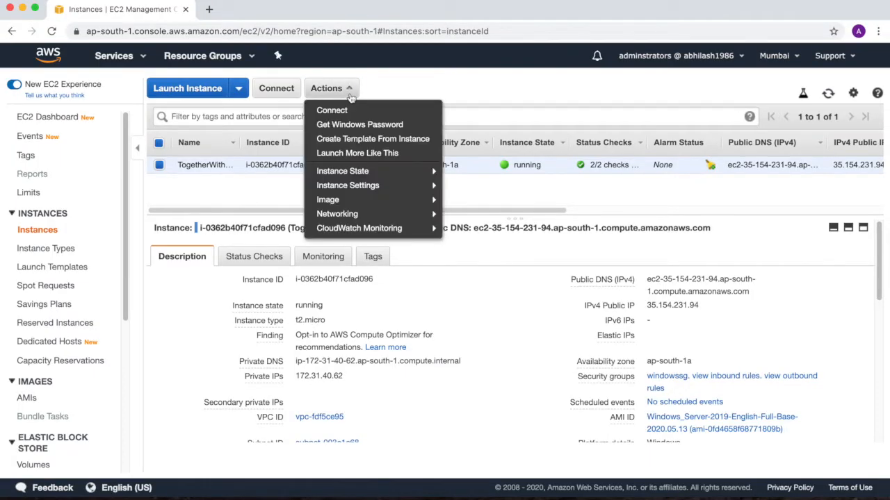
{"action": "mouse_move", "coordinate": [424, 171]}
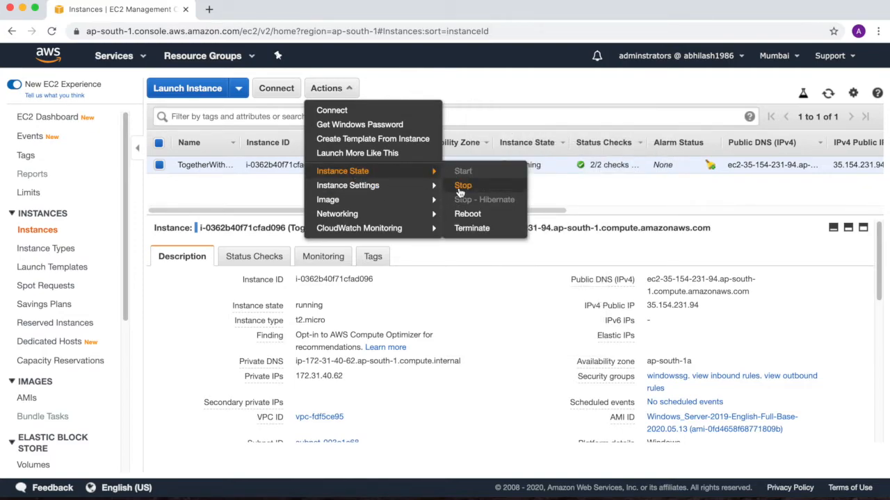
{"action": "left_click", "coordinate": [462, 187]}
{"action": "left_click_drag", "start_coordinate": [385, 275], "coordinate": [565, 293]}
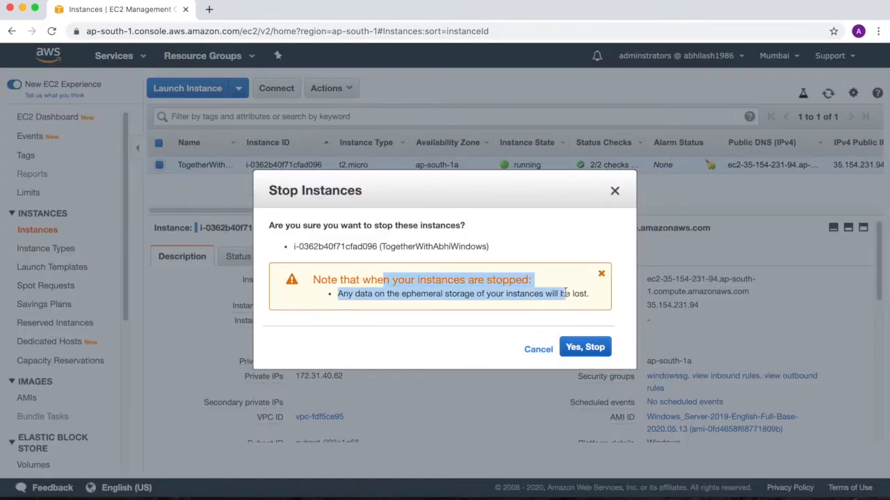
{"action": "left_click", "coordinate": [586, 354]}
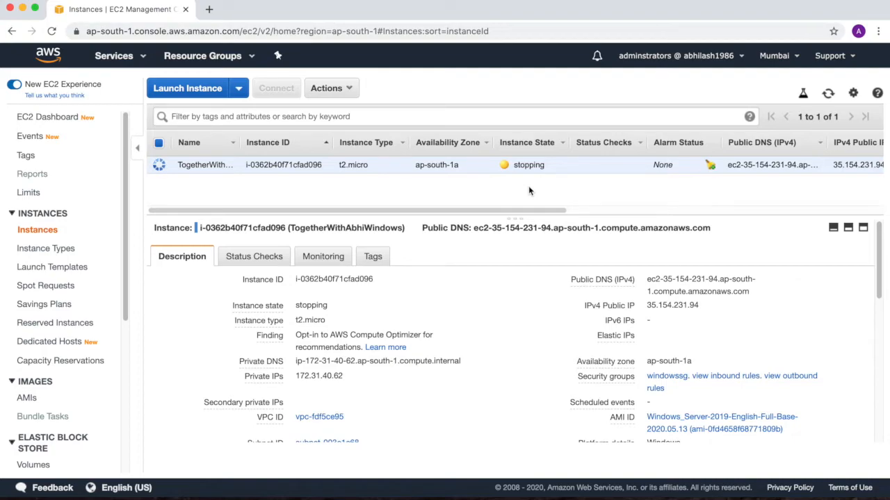
Step: Open the Security Groups page in a new browser tab and examine the details of the windowssg group
{"action": "scroll", "coordinate": [62, 277], "scroll_direction": "down", "scroll_amount": 5}
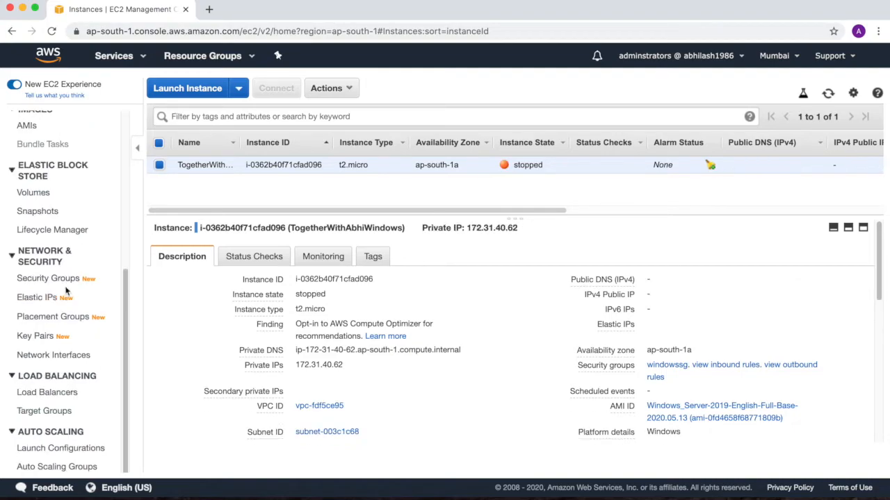
{"action": "left_click", "coordinate": [64, 278], "text": "super"}
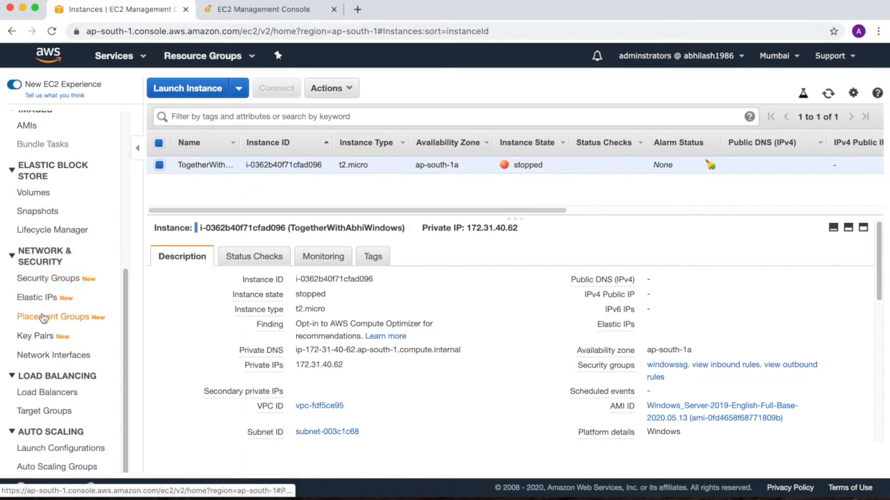
{"action": "left_click", "coordinate": [271, 10]}
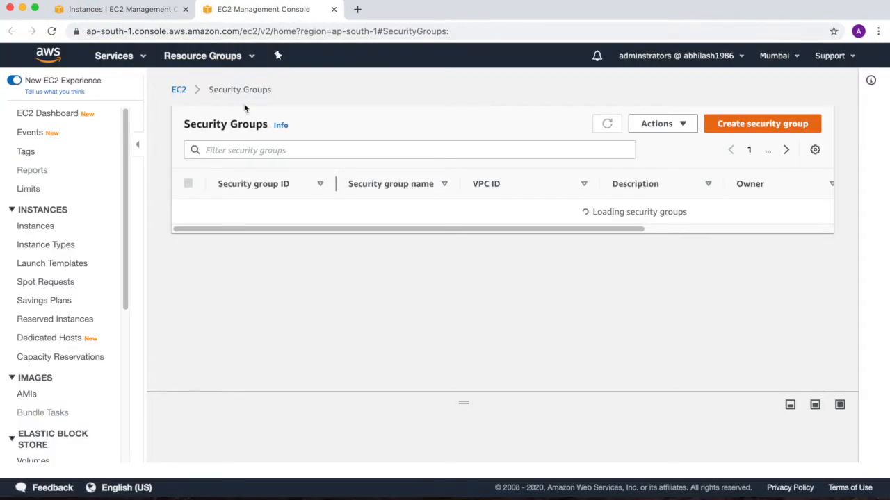
{"action": "left_click_drag", "start_coordinate": [358, 208], "coordinate": [415, 222]}
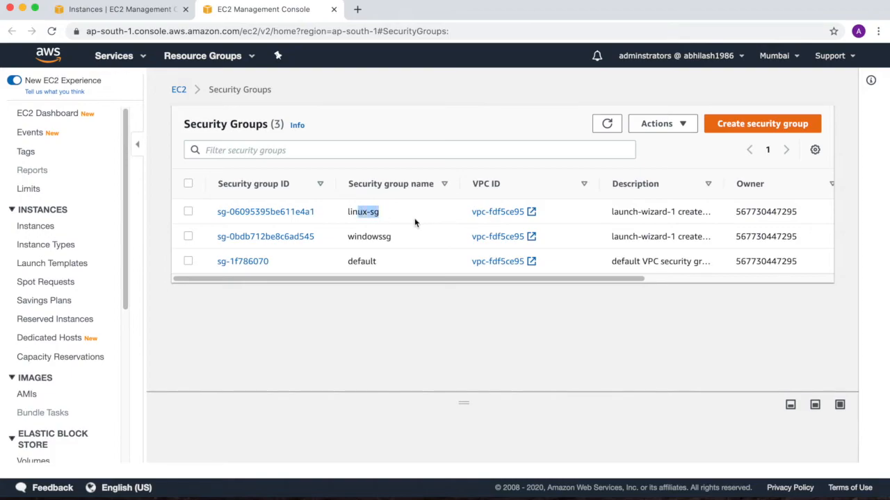
{"action": "left_click_drag", "start_coordinate": [361, 237], "coordinate": [407, 239]}
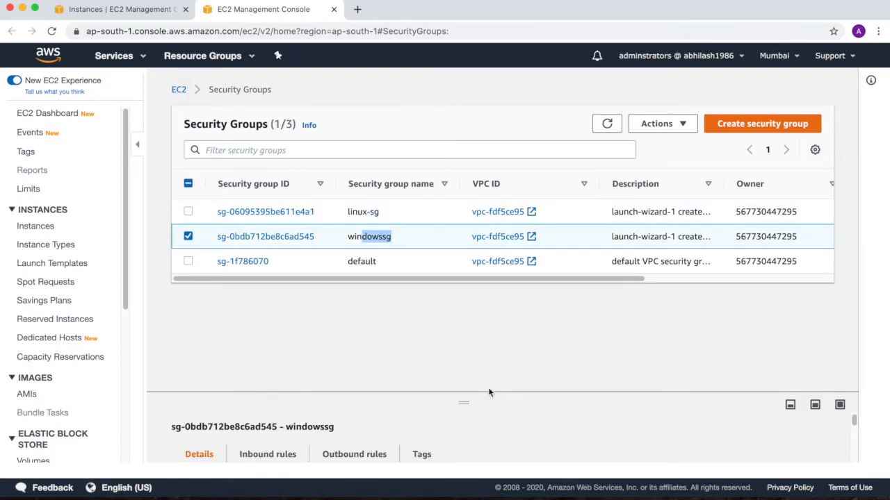
{"action": "left_click_drag", "start_coordinate": [489, 392], "coordinate": [472, 265]}
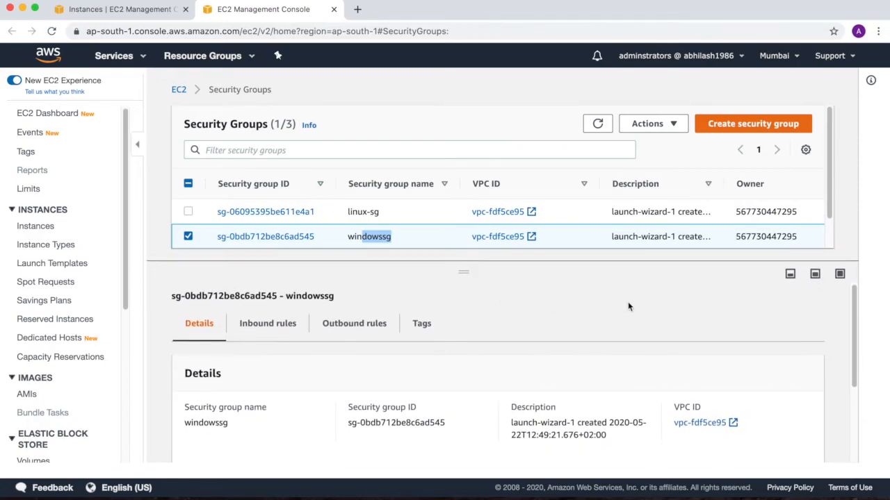
{"action": "scroll", "coordinate": [627, 306], "scroll_direction": "down", "scroll_amount": 3}
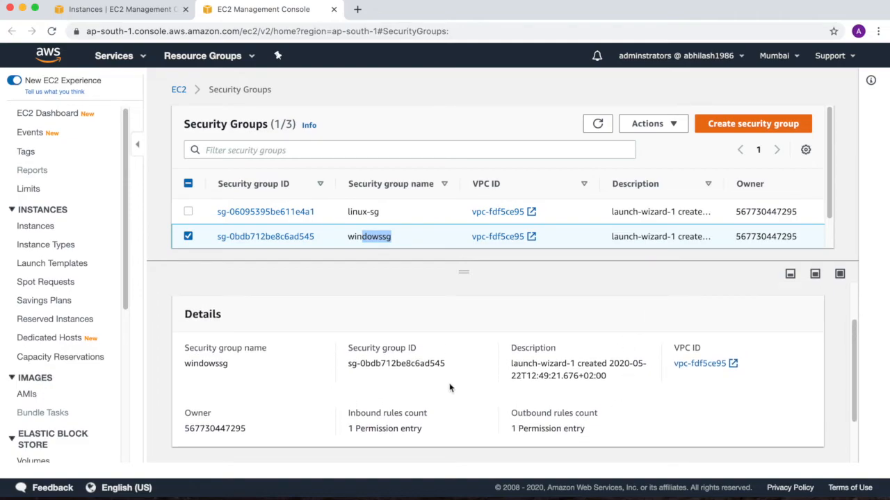
Step: Examine the details and inbound rules of the linux-sg security group, and return to the Security Groups list without editing
{"action": "left_click", "coordinate": [365, 210]}
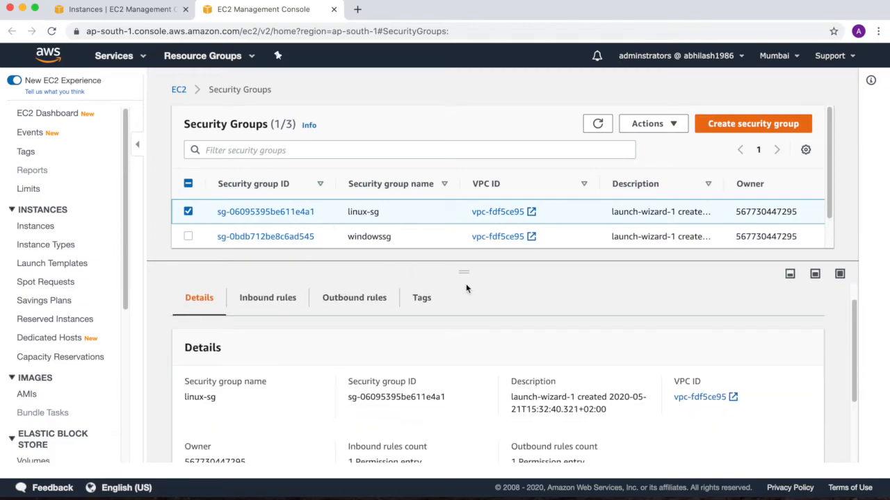
{"action": "scroll", "coordinate": [466, 288], "scroll_direction": "down", "scroll_amount": 3}
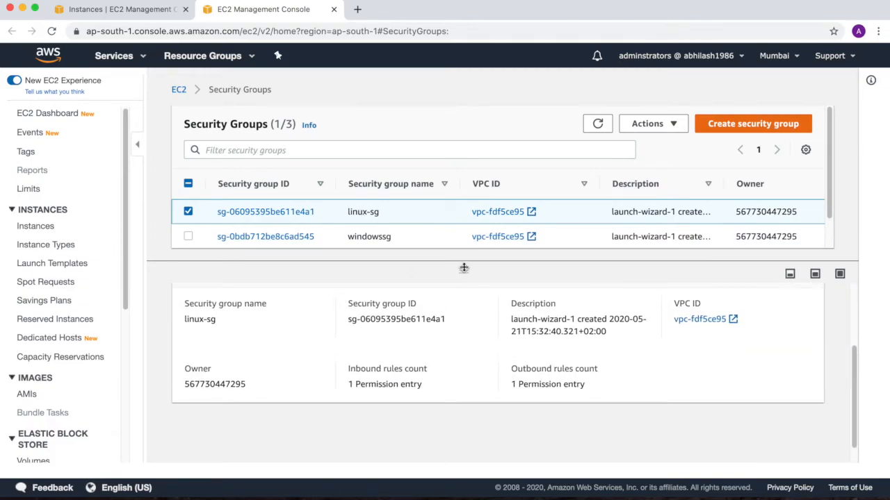
{"action": "left_click_drag", "start_coordinate": [463, 269], "coordinate": [467, 303]}
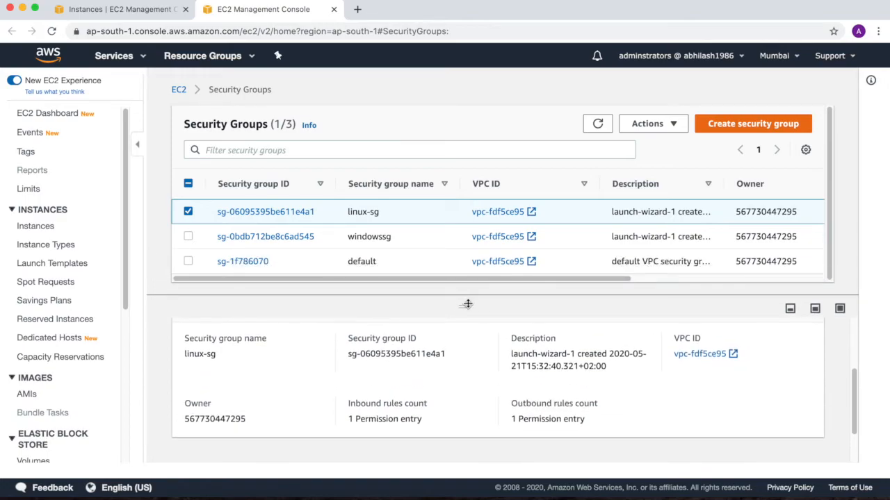
{"action": "left_click", "coordinate": [667, 124]}
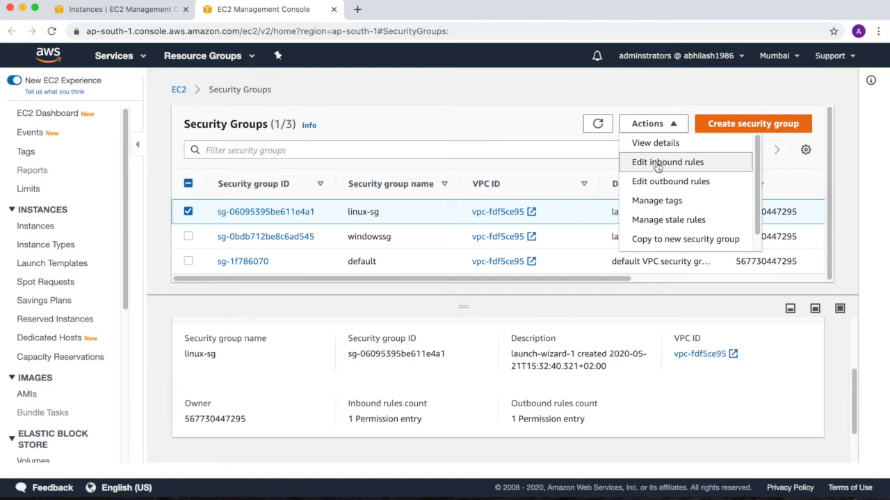
{"action": "left_click", "coordinate": [656, 163]}
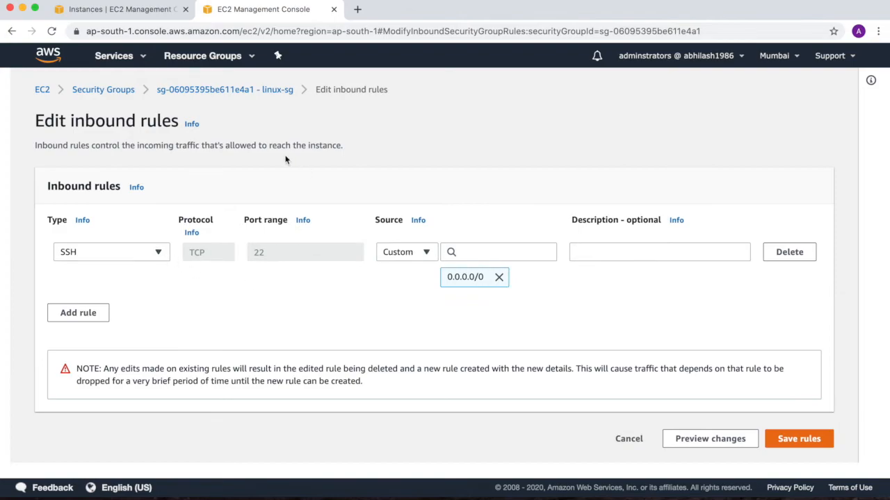
{"action": "left_click", "coordinate": [106, 91]}
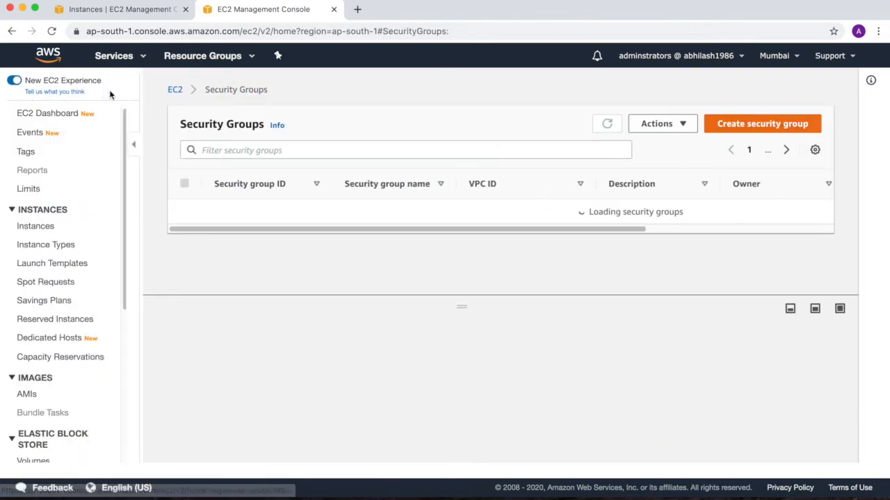
Step: Select only the windowssg security group and view its inbound rules
{"action": "left_click", "coordinate": [188, 236]}
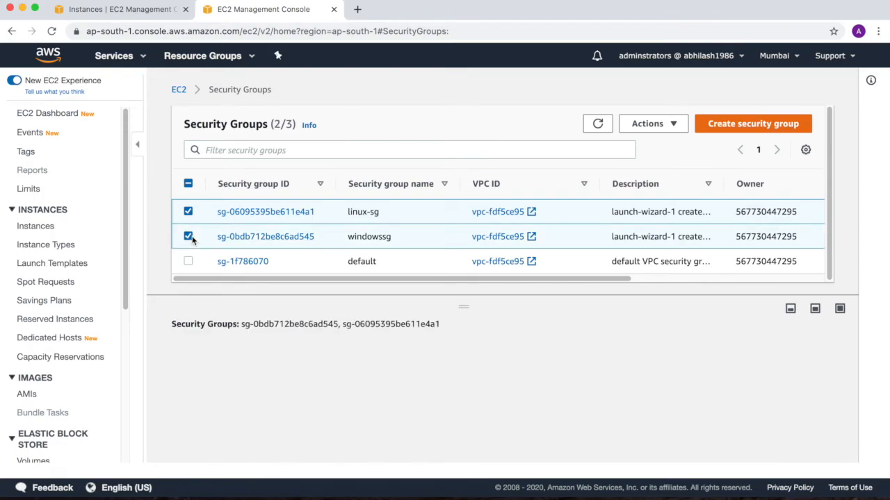
{"action": "left_click", "coordinate": [188, 211]}
{"action": "left_click", "coordinate": [649, 124]}
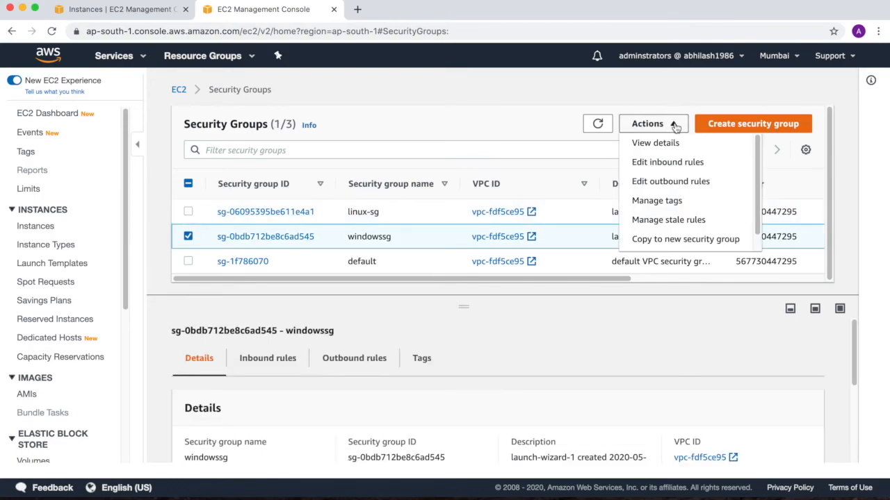
{"action": "left_click", "coordinate": [663, 162]}
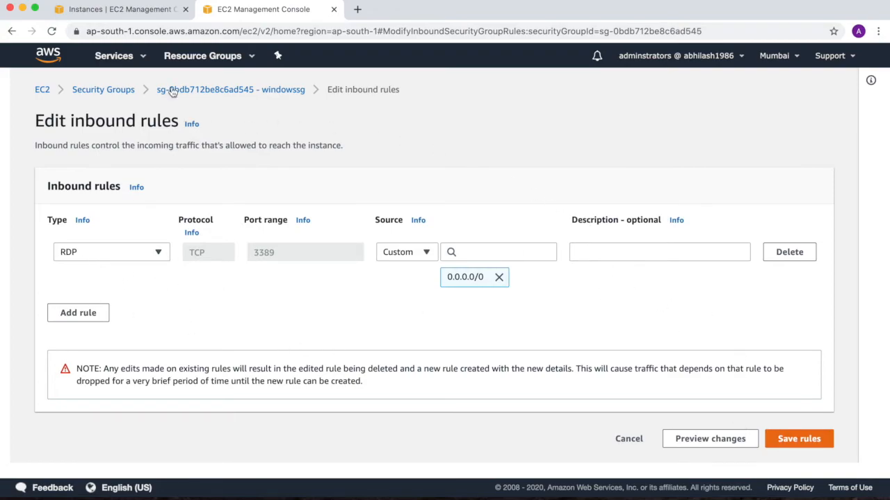
Step: Leave the inbound rules for the EC2 dashboard and view the list of key pairs
{"action": "left_click", "coordinate": [43, 90]}
{"action": "scroll", "coordinate": [44, 365], "scroll_direction": "down", "scroll_amount": 5}
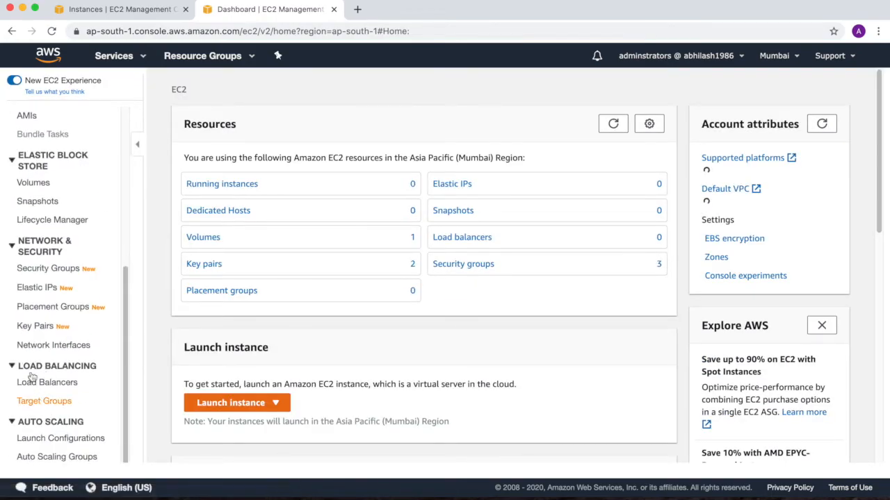
{"action": "left_click", "coordinate": [36, 326]}
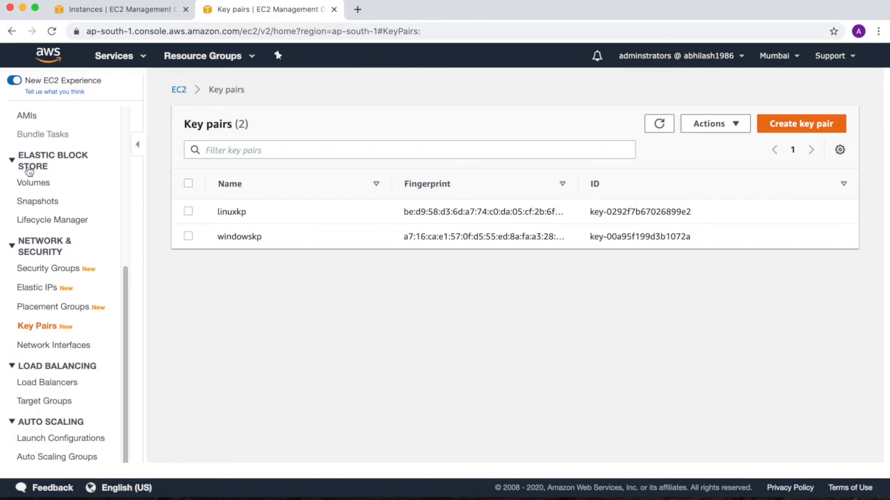
Step: Return to the EC2 dashboard, open the instances list and check the instance's state
{"action": "scroll", "coordinate": [31, 163], "scroll_direction": "up", "scroll_amount": 5}
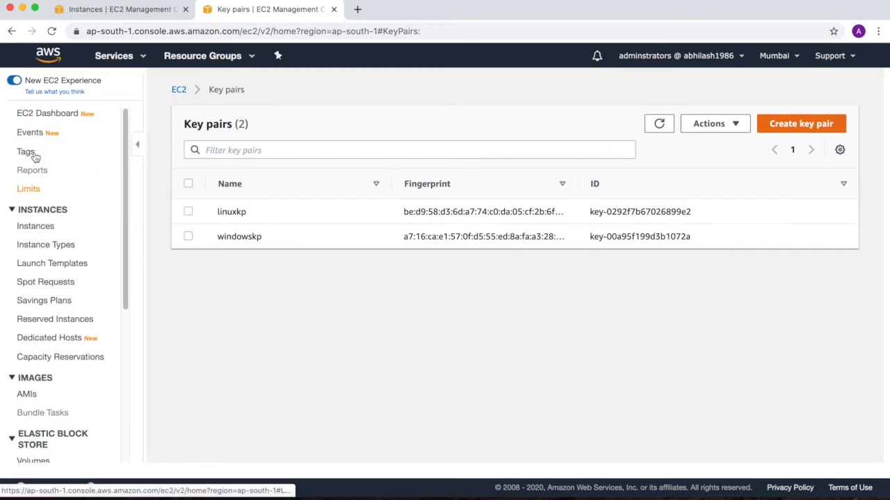
{"action": "left_click", "coordinate": [42, 118]}
{"action": "left_click", "coordinate": [250, 190]}
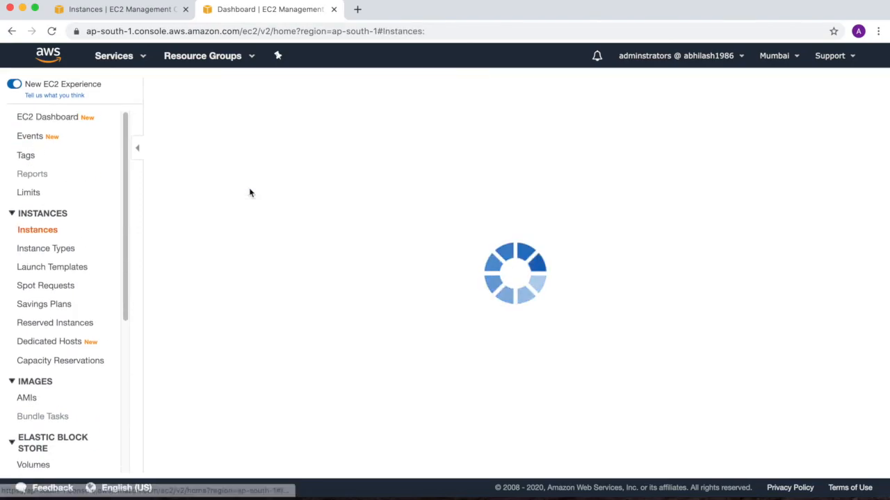
{"action": "left_click_drag", "start_coordinate": [513, 169], "coordinate": [560, 170]}
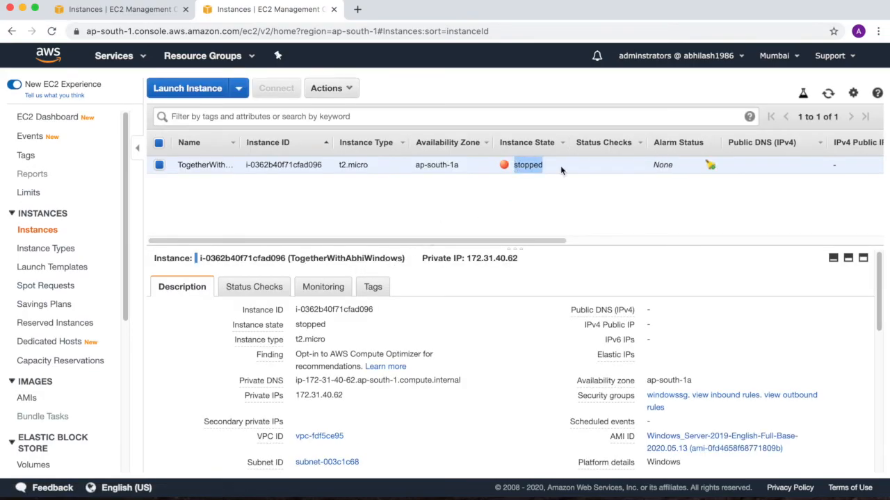
Step: Terminate the TogetherWithAbhiWindows instance and widen the Instance State column to check its status
{"action": "left_click", "coordinate": [326, 89]}
{"action": "mouse_move", "coordinate": [344, 176]}
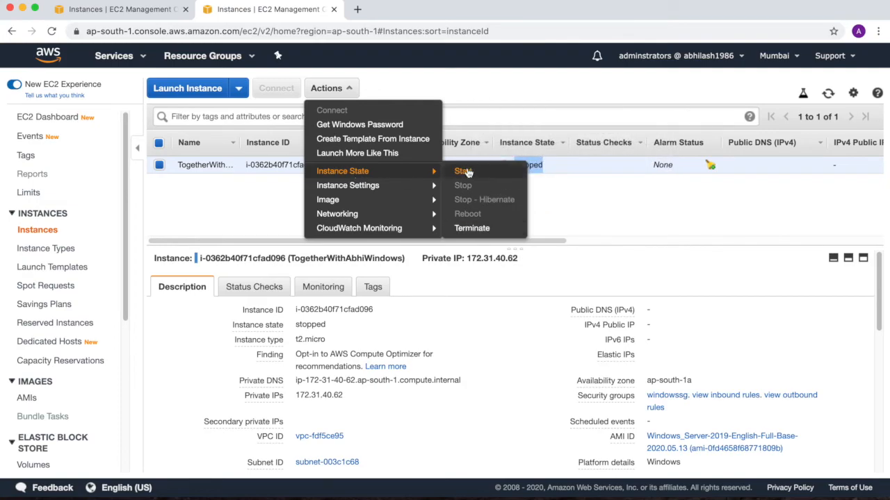
{"action": "left_click", "coordinate": [465, 230]}
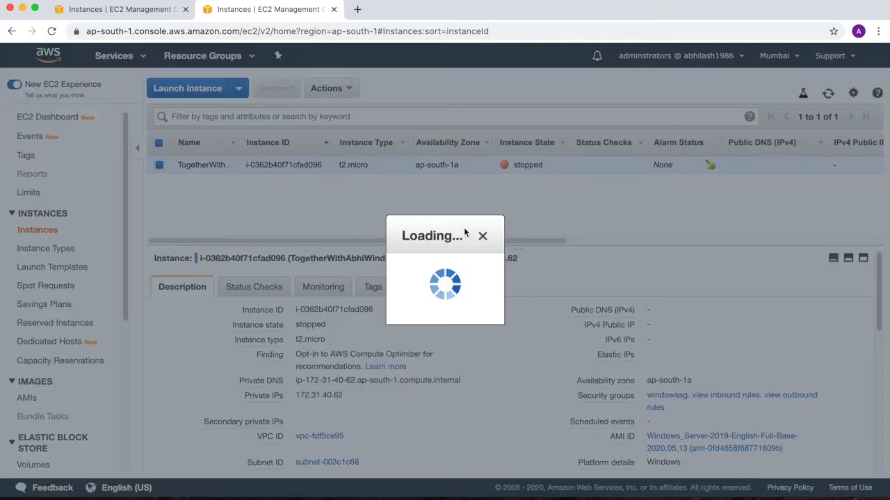
{"action": "left_click", "coordinate": [622, 358]}
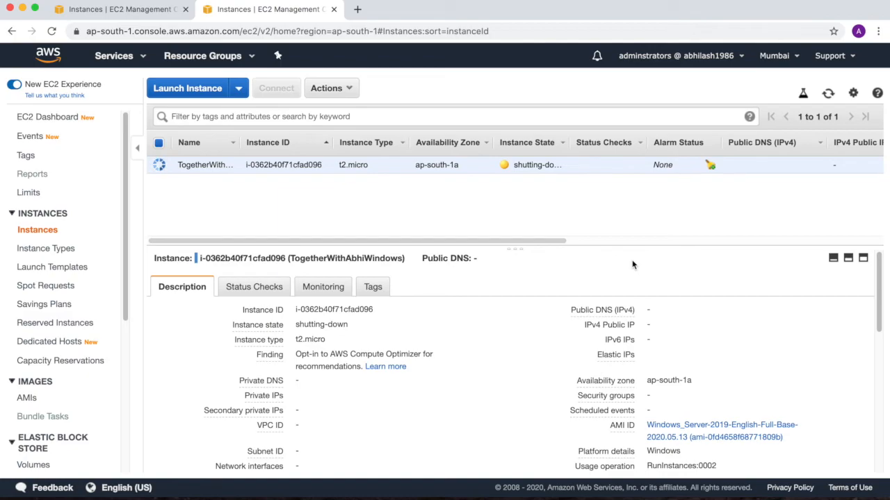
{"action": "left_click_drag", "start_coordinate": [567, 138], "coordinate": [610, 141]}
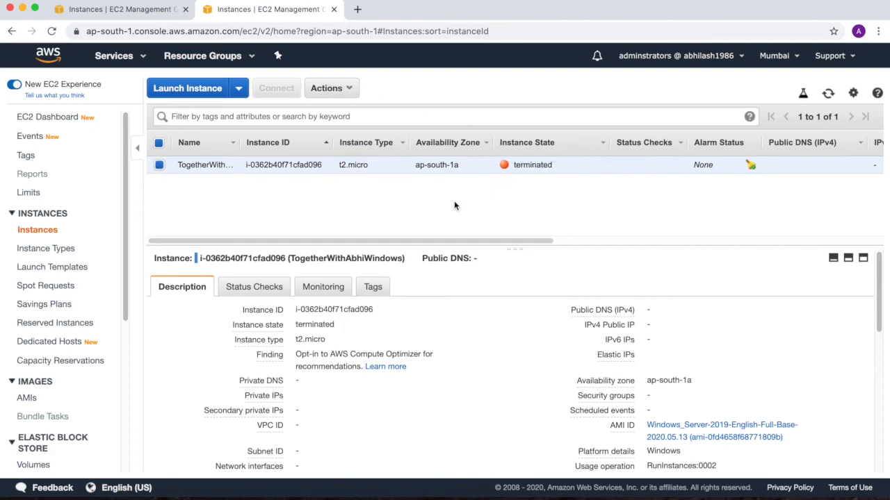
{"action": "left_click", "coordinate": [827, 96]}
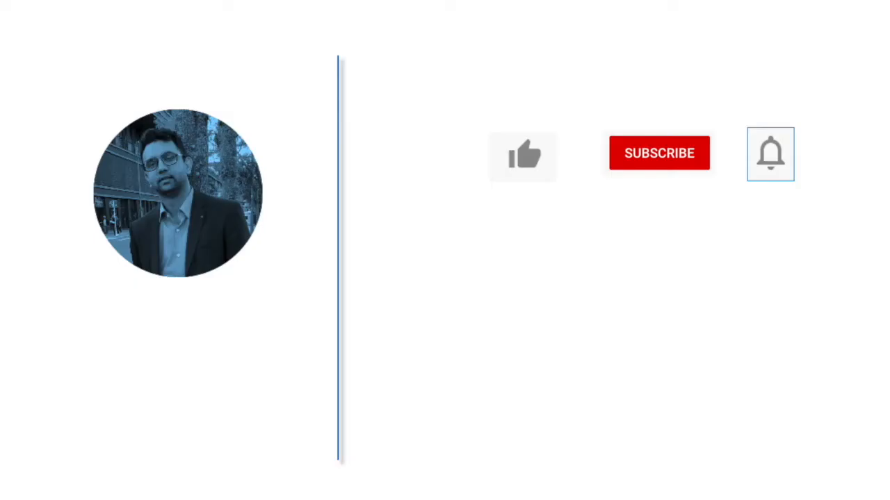